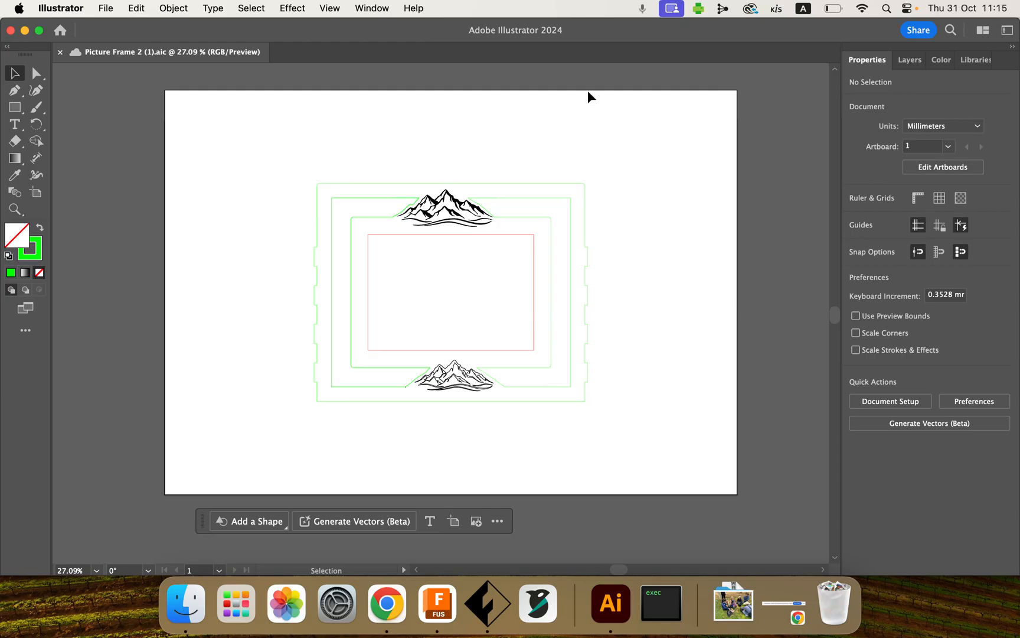
{"action": "left_click", "coordinate": [106, 8]}
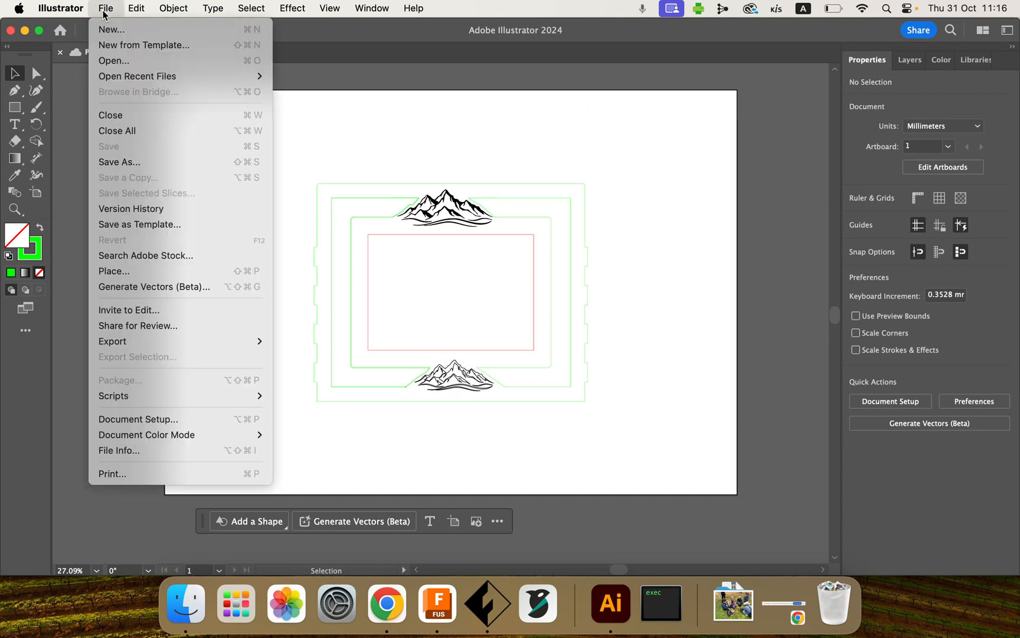
{"action": "left_click", "coordinate": [117, 37]}
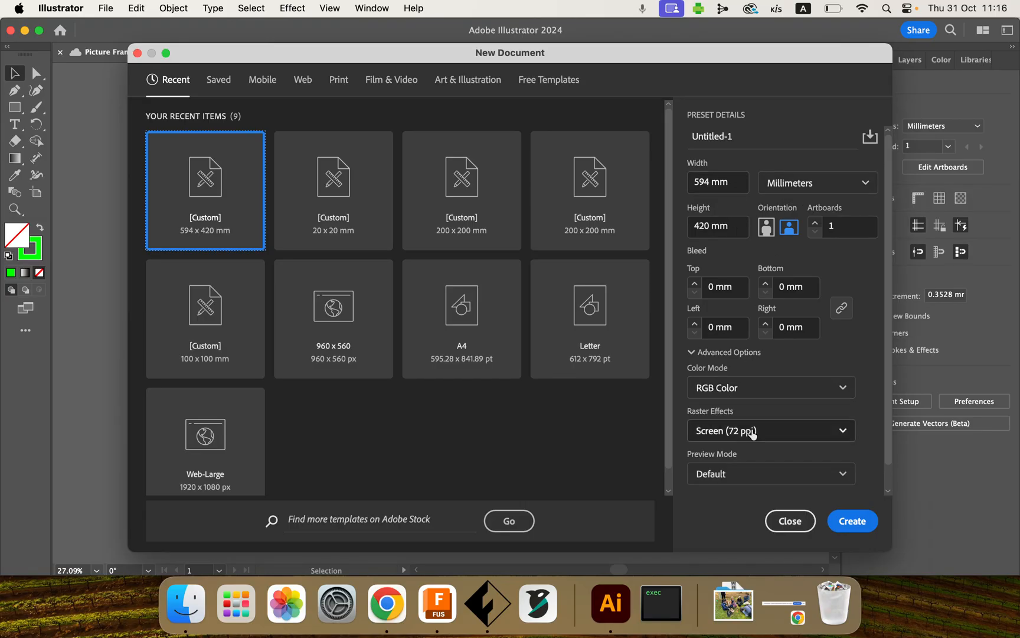
{"action": "left_click", "coordinate": [790, 521]}
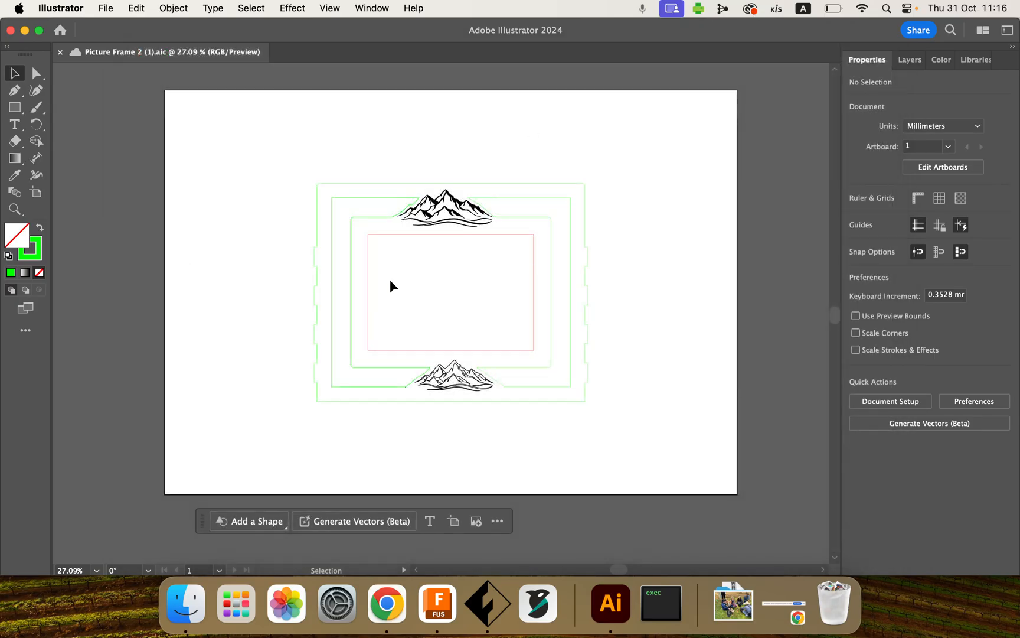
Step: Select all of the picture frame artwork on the artboard
{"action": "left_click_drag", "start_coordinate": [296, 159], "coordinate": [607, 426]}
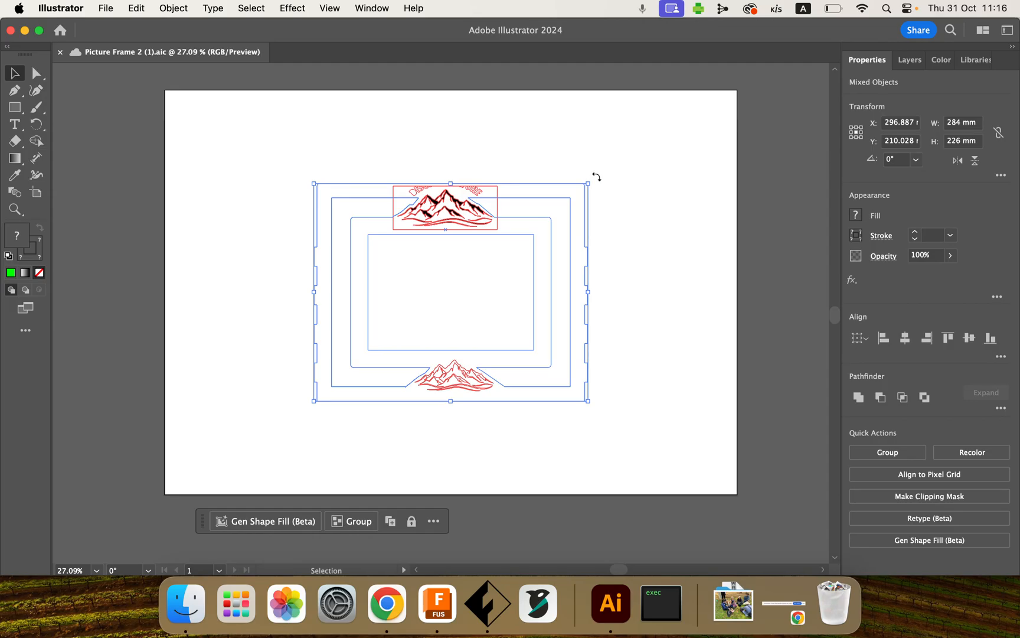
Step: Try rotating the selected picture frame artwork freehand to an upright orientation, undoing each rotation
{"action": "left_click_drag", "start_coordinate": [596, 176], "coordinate": [493, 149]}
{"action": "key", "text": "cmd+z"}
{"action": "left_click_drag", "start_coordinate": [591, 176], "coordinate": [386, 144]}
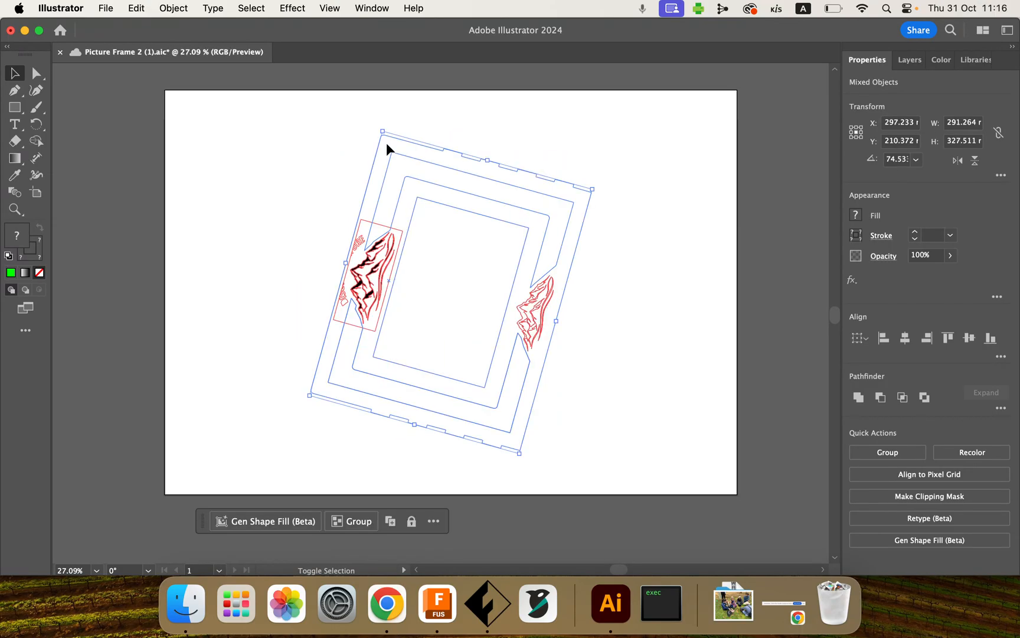
{"action": "key", "text": "super+z"}
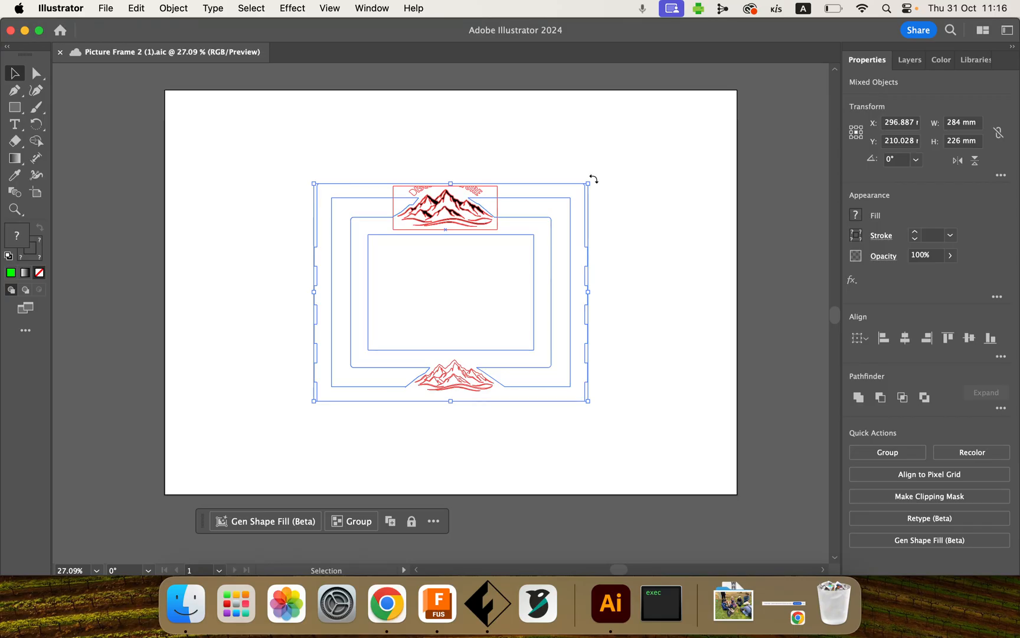
{"action": "left_click_drag", "start_coordinate": [594, 179], "coordinate": [380, 120]}
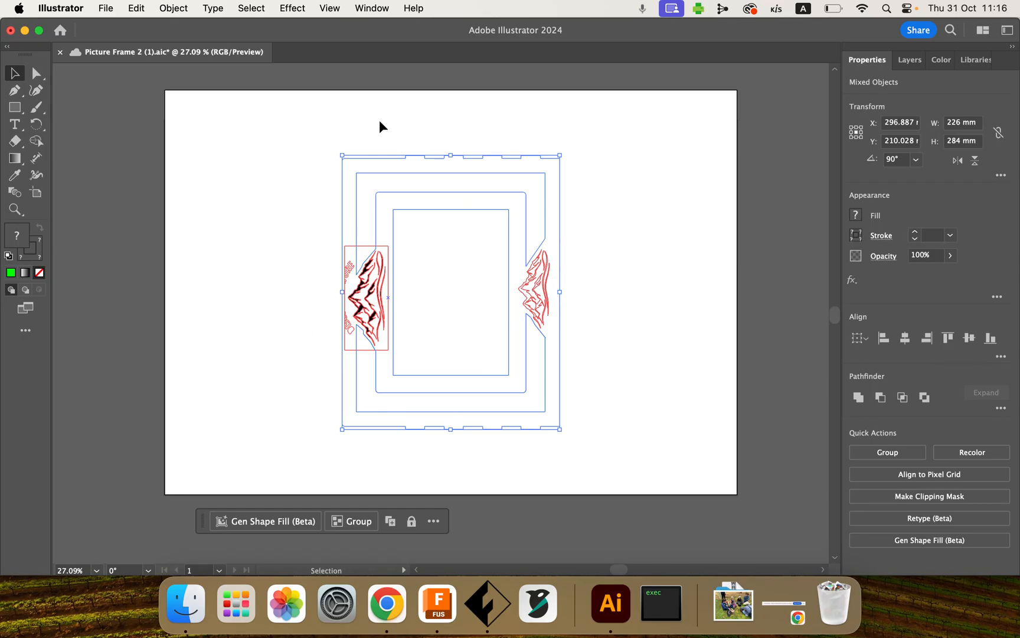
{"action": "key", "text": "super+z"}
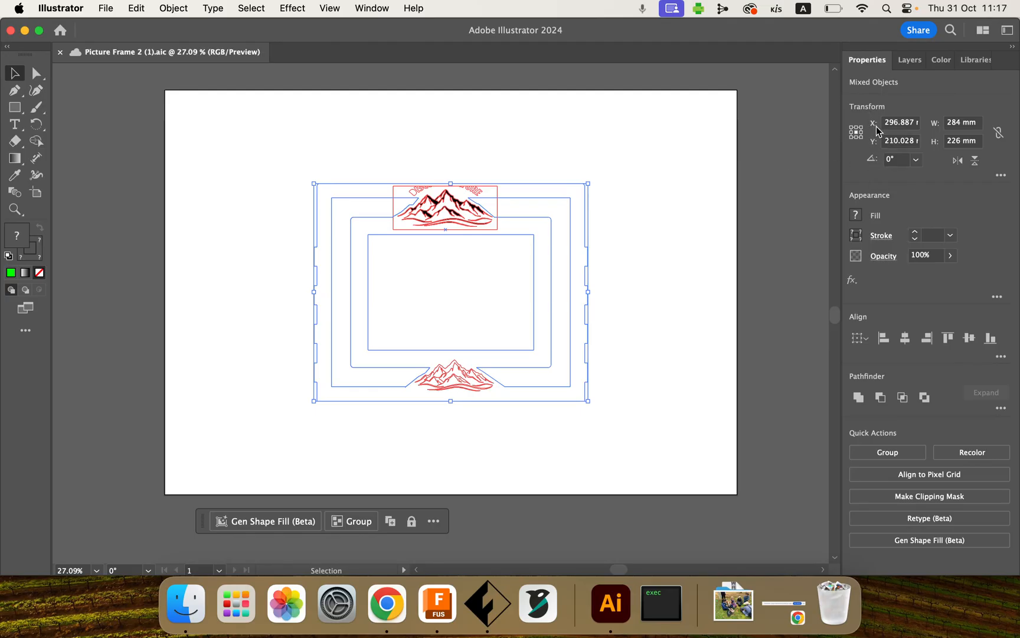
Step: Rotate the selected frame artwork by exactly 90° and move it to the artboard's upper-left corner, leaving it deselected
{"action": "left_click", "coordinate": [916, 159]}
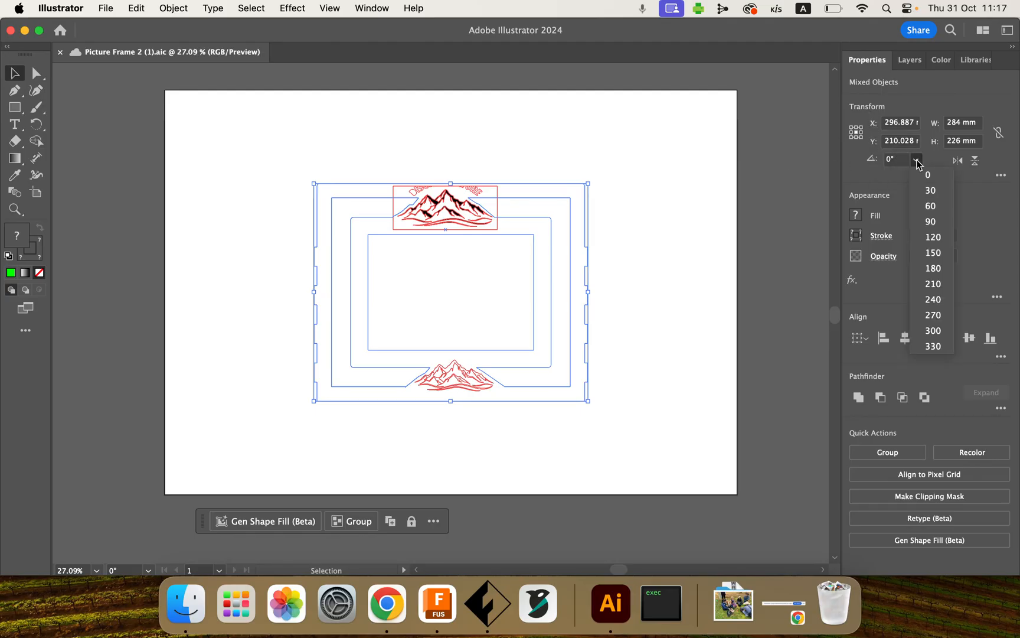
{"action": "left_click", "coordinate": [930, 225]}
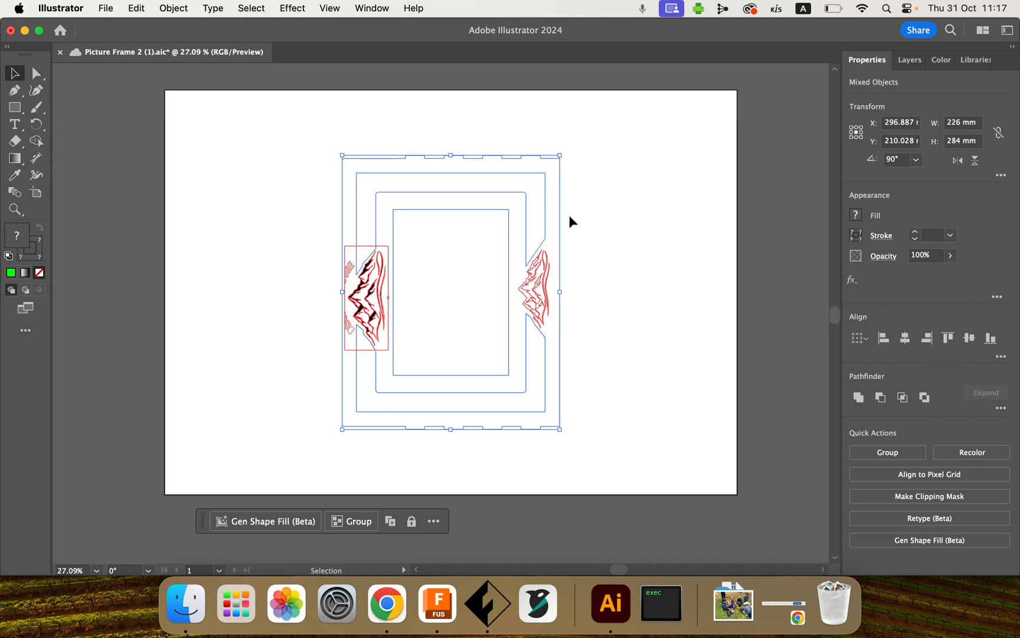
{"action": "left_click_drag", "start_coordinate": [561, 211], "coordinate": [394, 161]}
{"action": "left_click", "coordinate": [495, 228]}
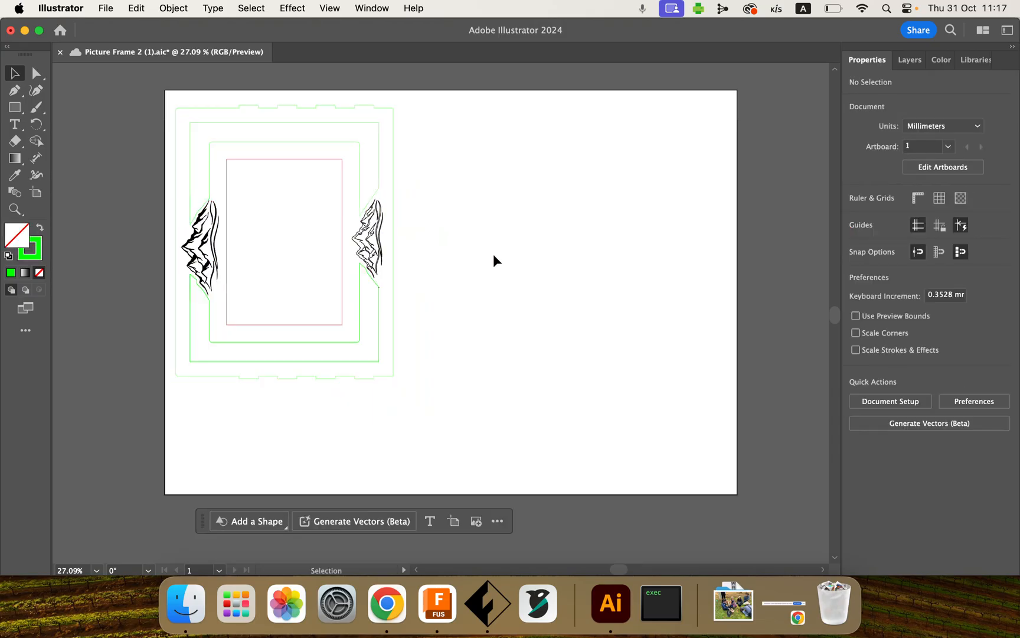
Step: Switch to Fusion and create a sketch on the rear face of the Back Frame body, finishing it without drawing anything
{"action": "left_click", "coordinate": [437, 604]}
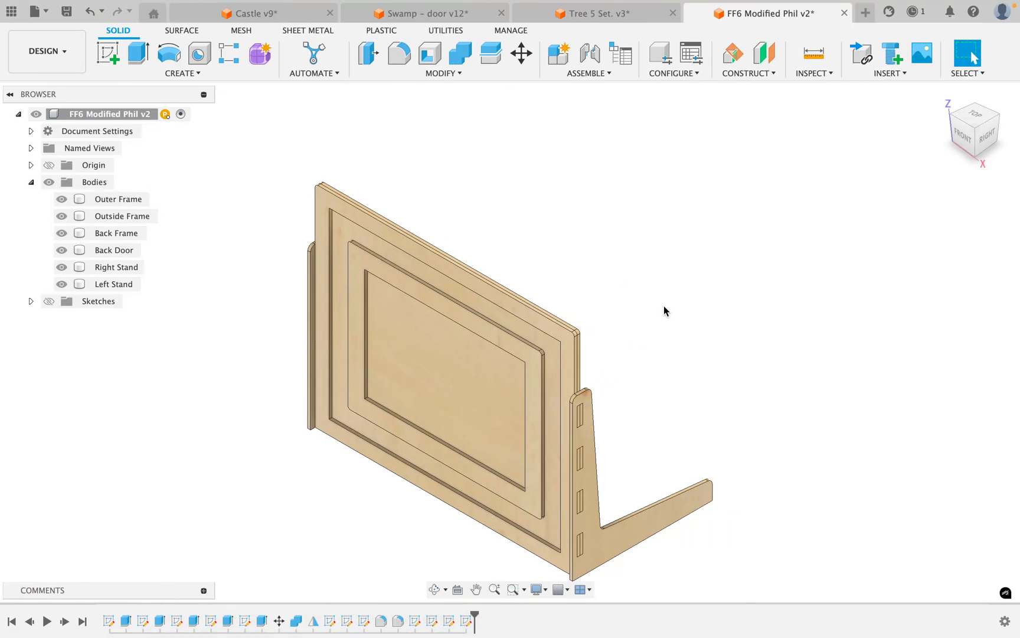
{"action": "scroll", "coordinate": [697, 275], "scroll_direction": "right", "scroll_amount": 10}
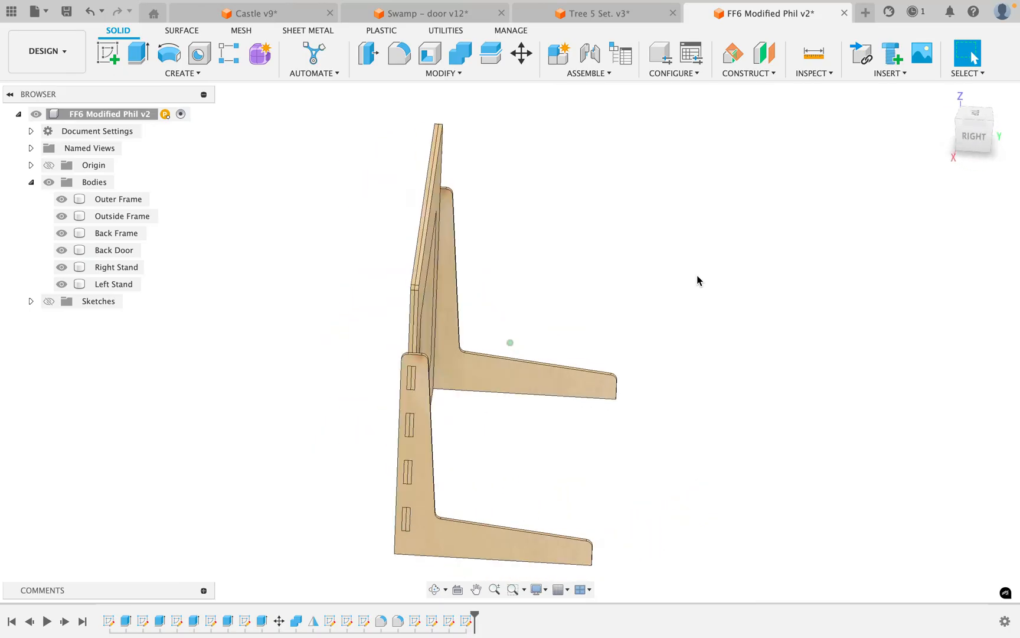
{"action": "scroll", "coordinate": [697, 276], "scroll_direction": "right", "scroll_amount": 10}
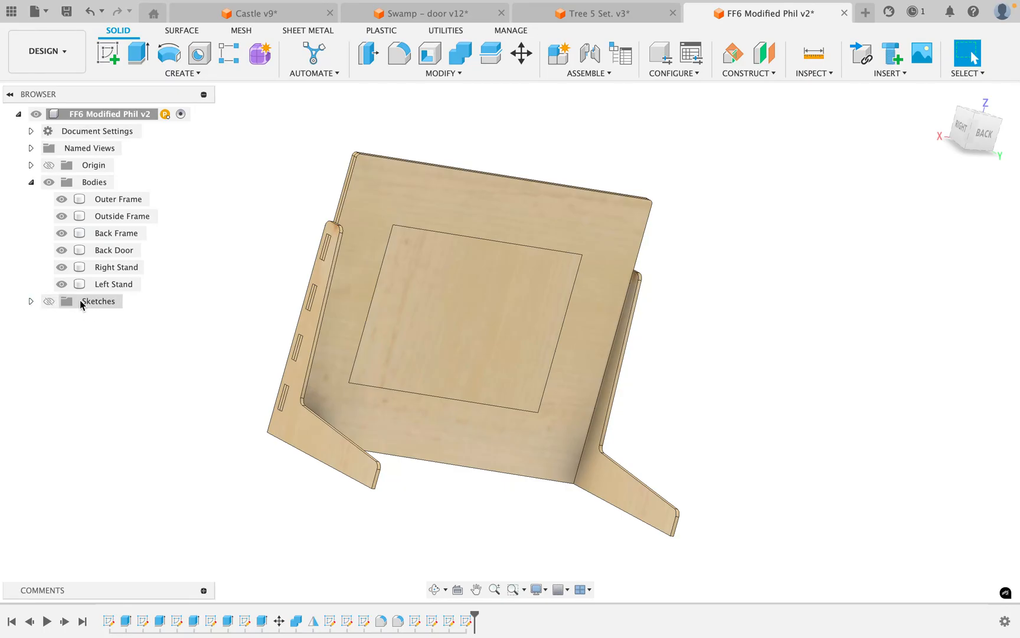
{"action": "left_click", "coordinate": [50, 301]}
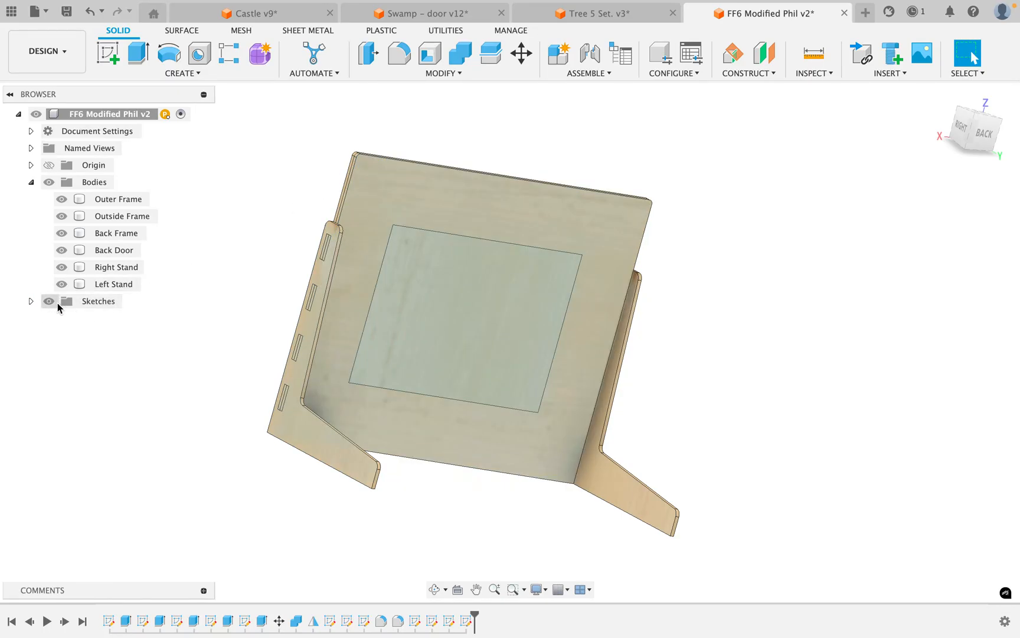
{"action": "left_click", "coordinate": [50, 302]}
{"action": "left_click", "coordinate": [375, 194]}
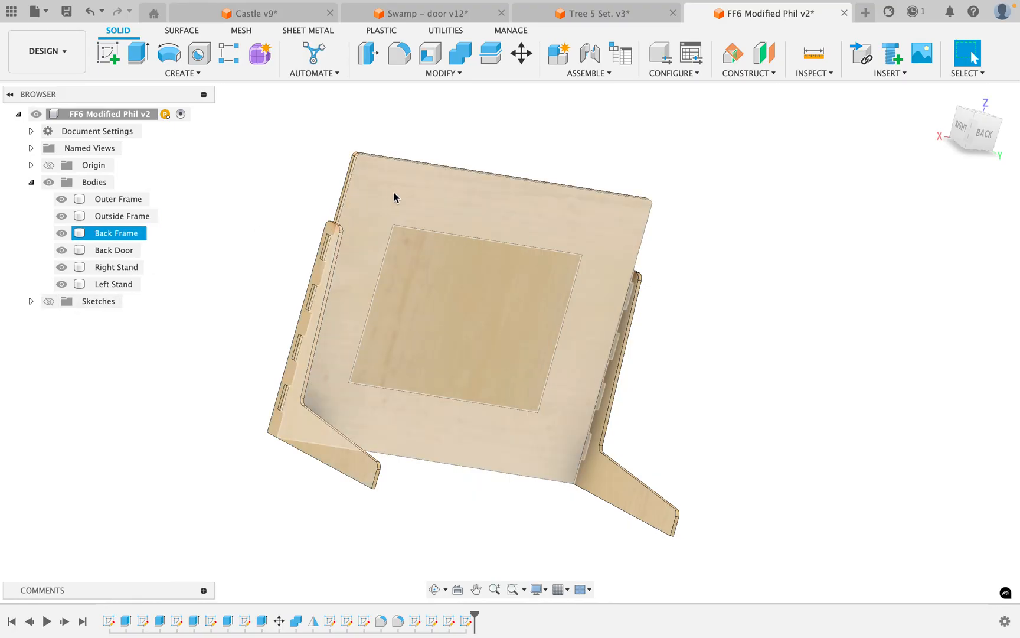
{"action": "right_click", "coordinate": [395, 196]}
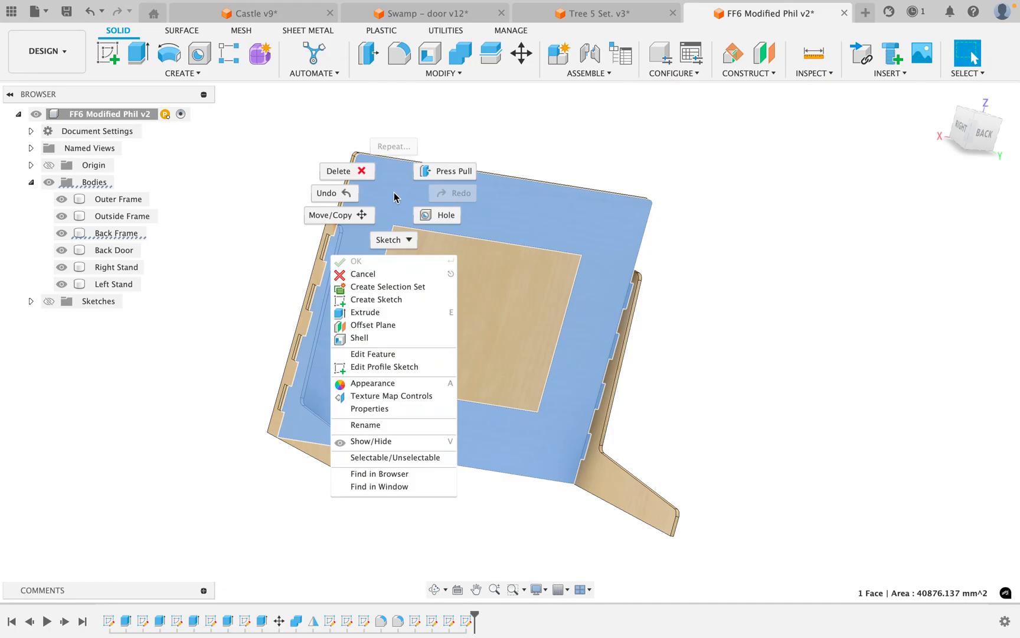
{"action": "left_click", "coordinate": [394, 300]}
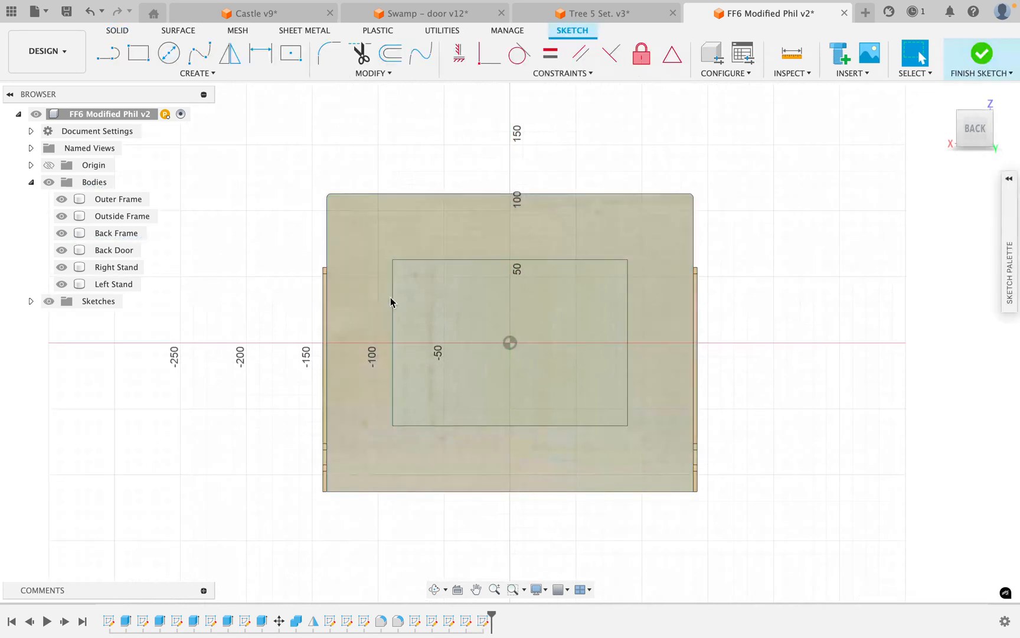
{"action": "left_click", "coordinate": [996, 58]}
Step: Hide the sketches, expand their folder and rename Sketch13 as "Back with hole"
{"action": "left_click", "coordinate": [49, 302]}
{"action": "left_click", "coordinate": [30, 302]}
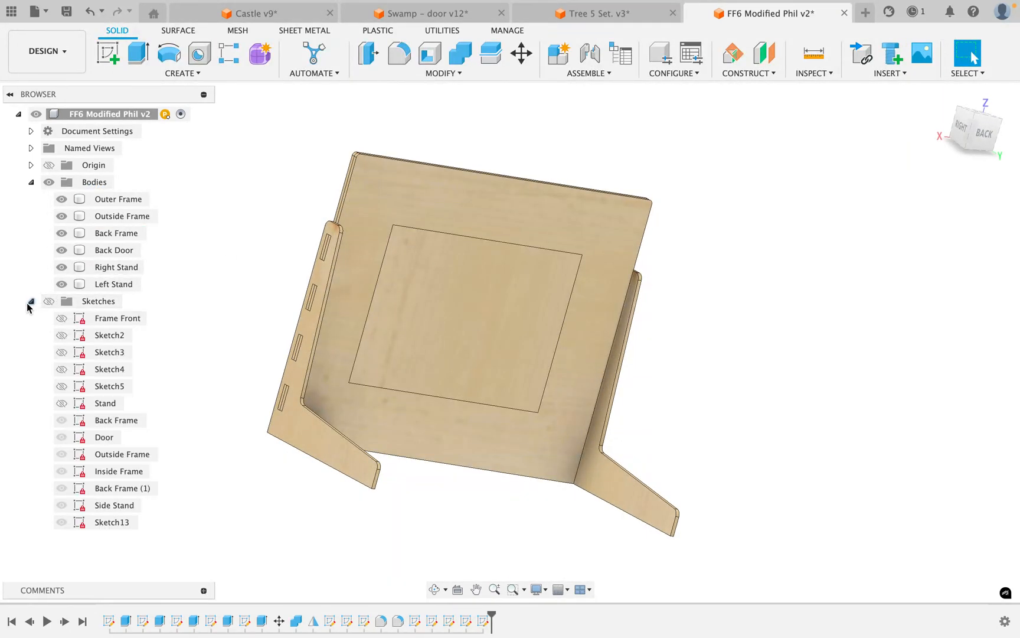
{"action": "right_click", "coordinate": [108, 525]}
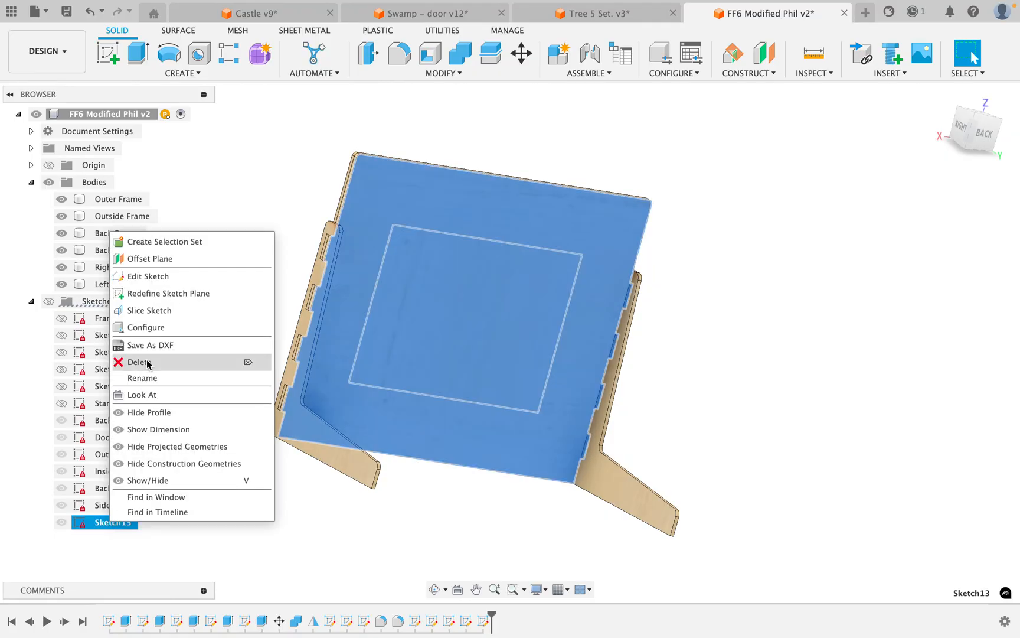
{"action": "left_click", "coordinate": [149, 378]}
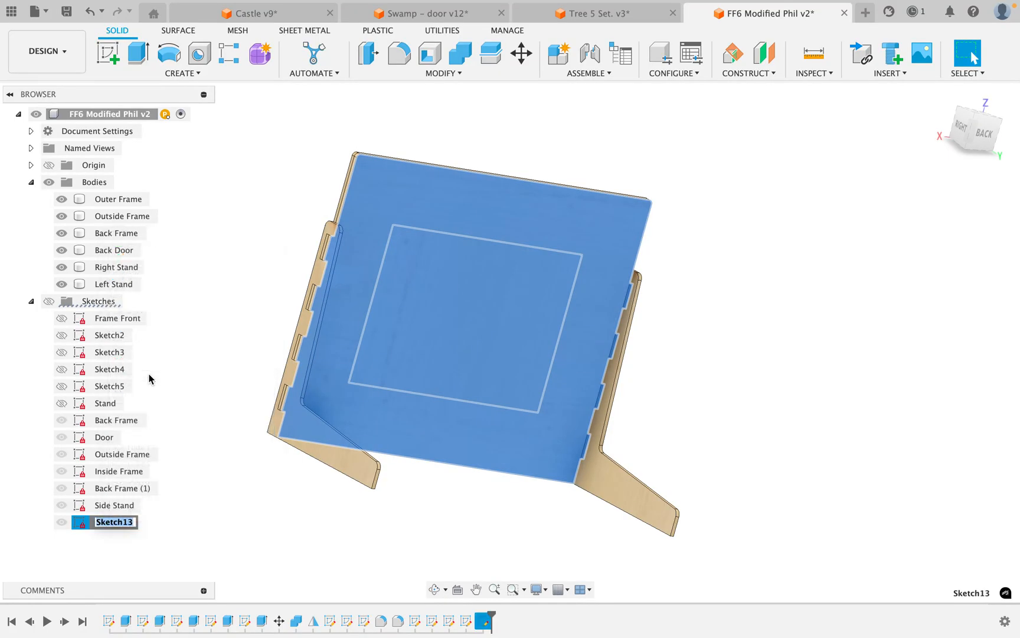
{"action": "type", "text": "Back with hole"}
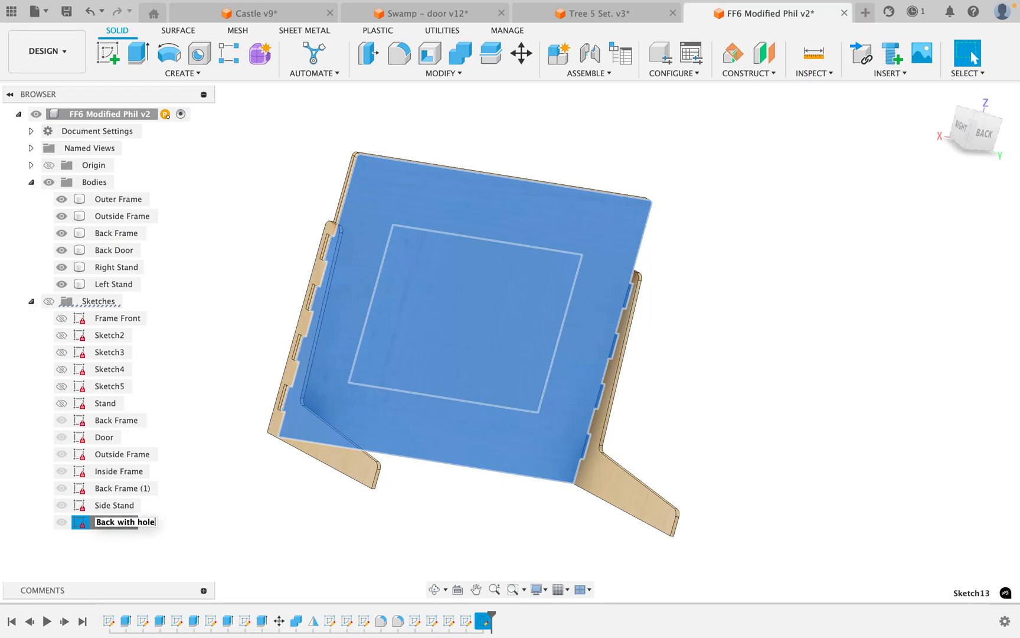
{"action": "key", "text": "Return"}
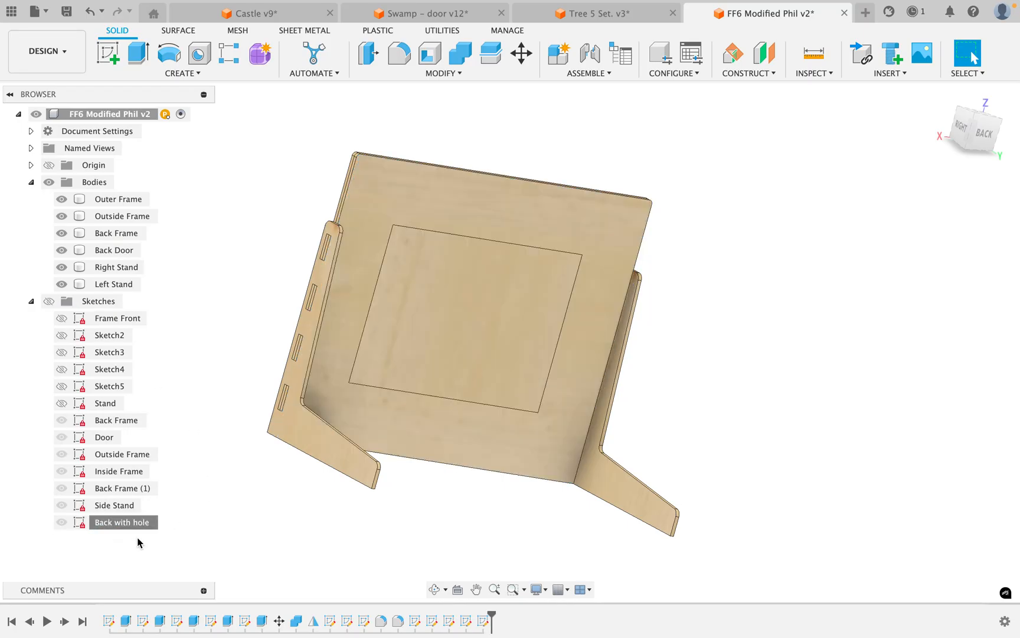
Step: Export the "Back with hole" sketch to the computer's Downloads folder as a DXF file named "Back with hole"
{"action": "right_click", "coordinate": [124, 525]}
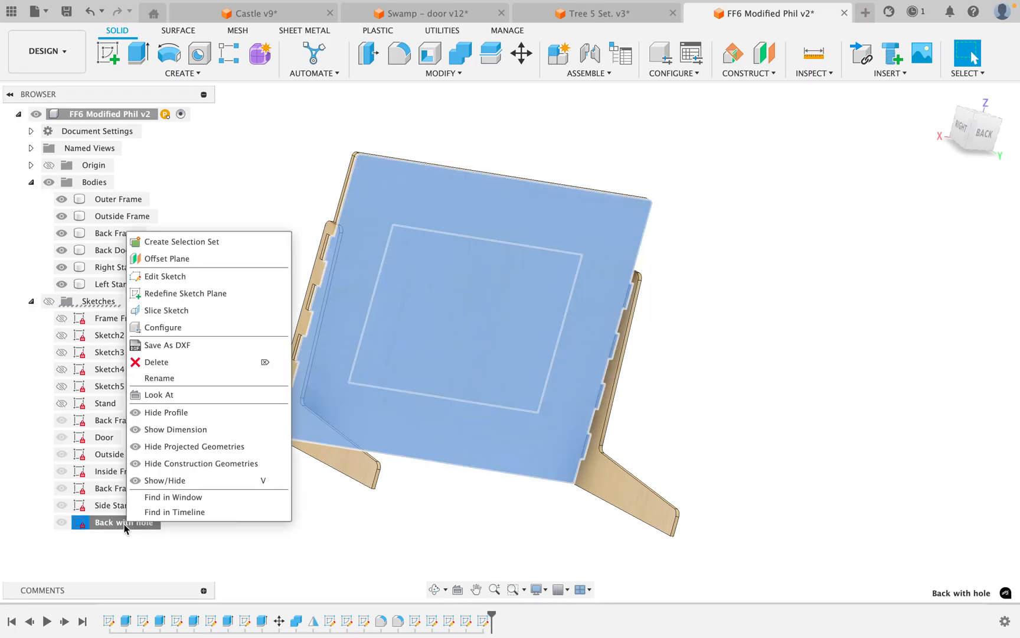
{"action": "left_click", "coordinate": [163, 345]}
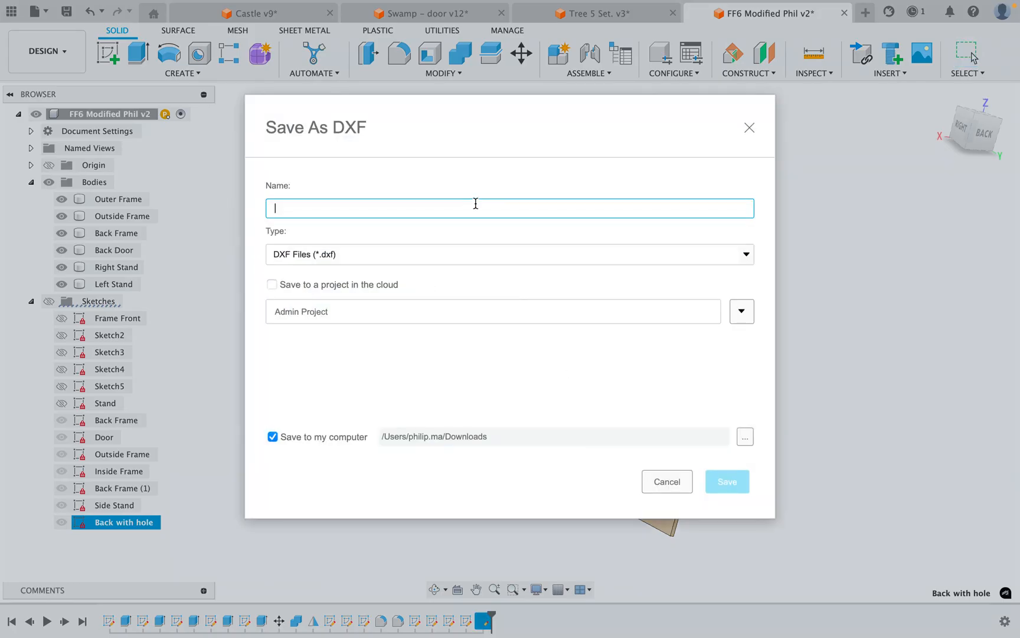
{"action": "type", "text": "Back with hole"}
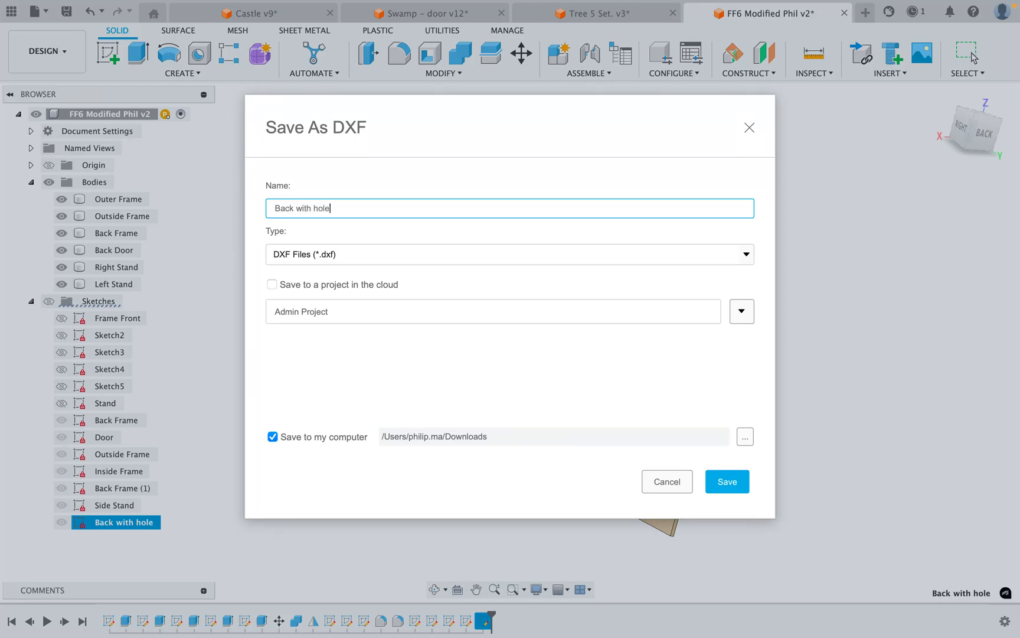
{"action": "left_click", "coordinate": [578, 252]}
{"action": "left_click", "coordinate": [579, 236]}
{"action": "left_click", "coordinate": [721, 483]}
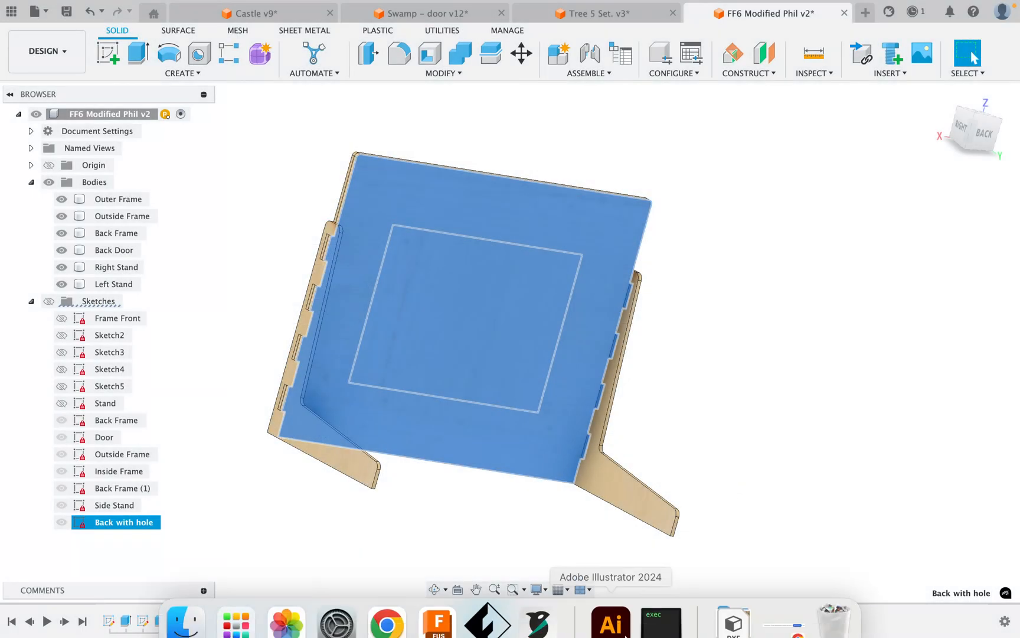
Step: Switch to Illustrator and open "Back with hole.dxf" from Downloads at original size, with 1 unit equal to 1 millimetre
{"action": "left_click", "coordinate": [613, 613]}
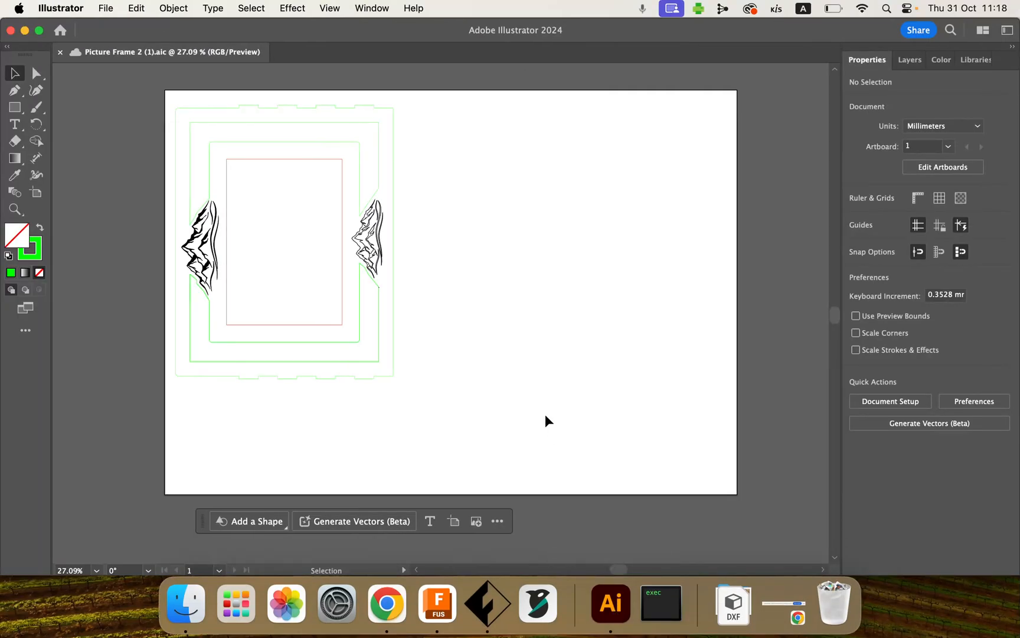
{"action": "left_click", "coordinate": [105, 8]}
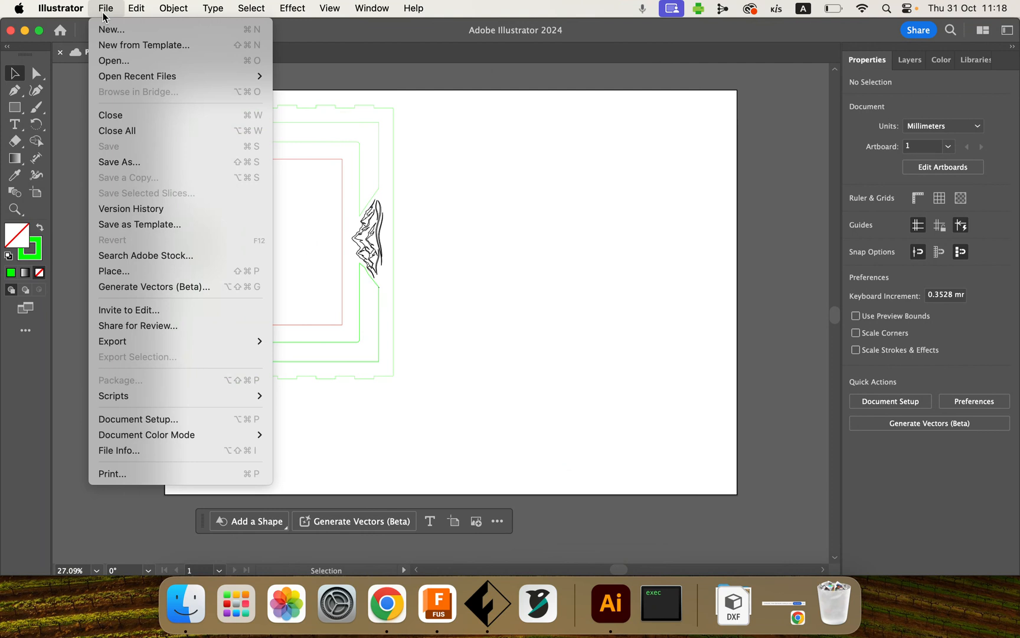
{"action": "left_click", "coordinate": [118, 65]}
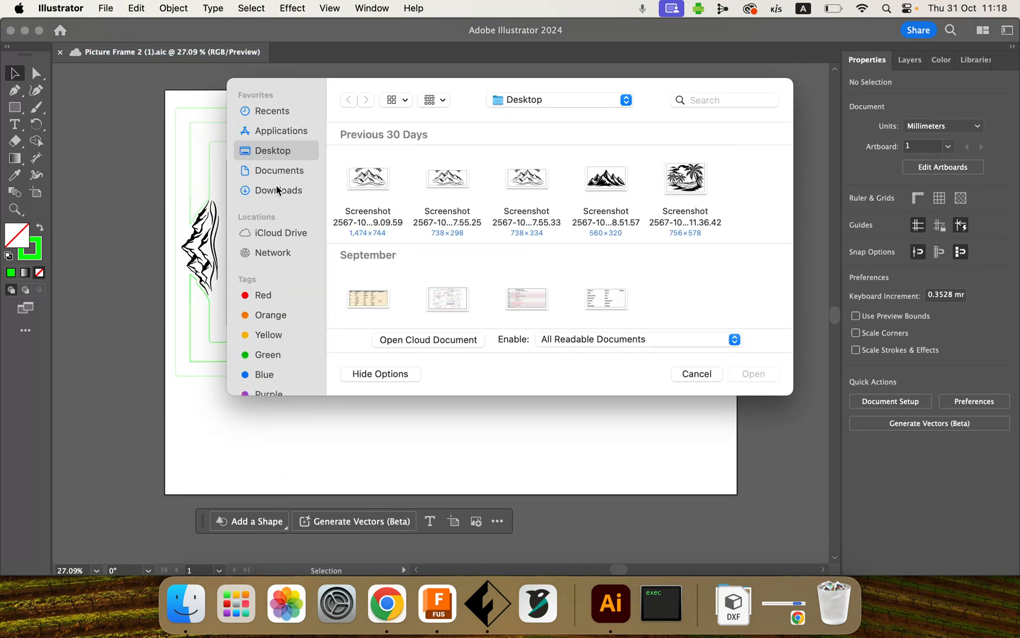
{"action": "left_click", "coordinate": [281, 190]}
{"action": "left_click", "coordinate": [365, 184]}
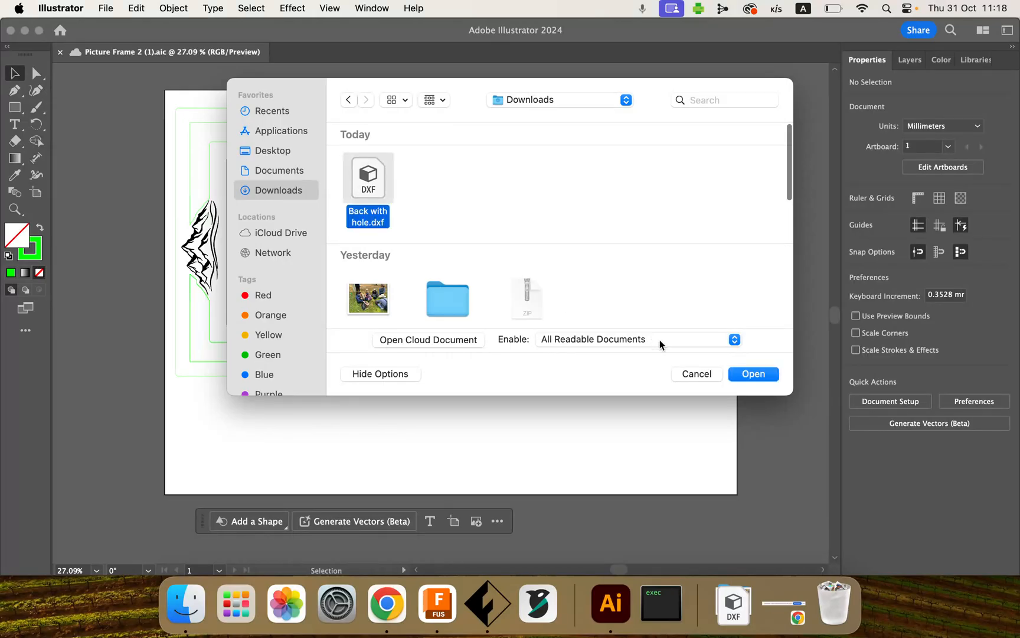
{"action": "left_click", "coordinate": [752, 375]}
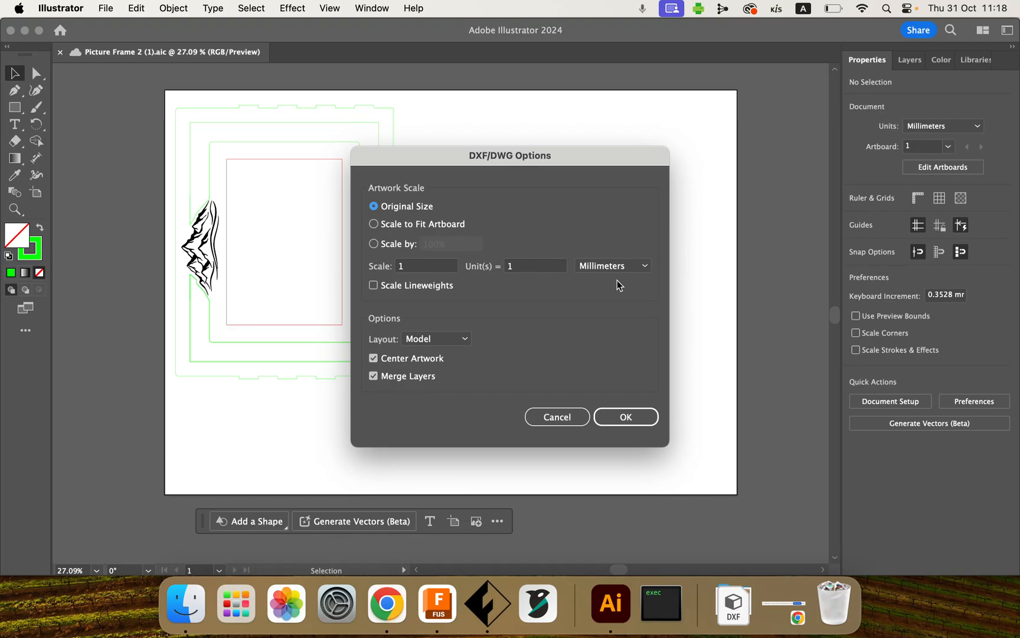
{"action": "left_click", "coordinate": [628, 413]}
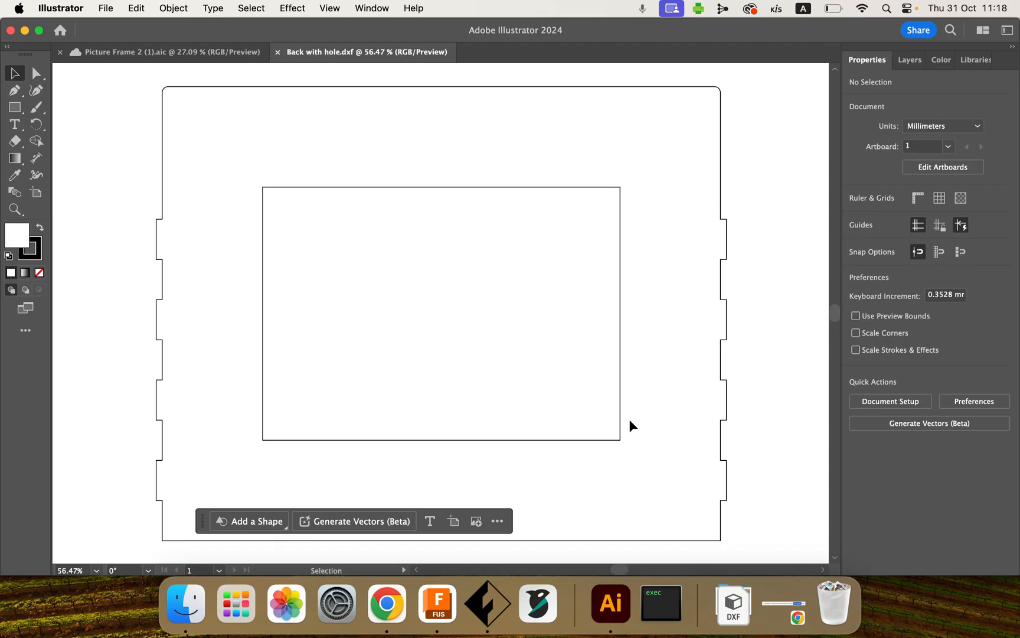
Step: Bring the entire back panel outline from the DXF document into the Picture Frame 2 document, beside the rotated frame
{"action": "key", "text": "super+a"}
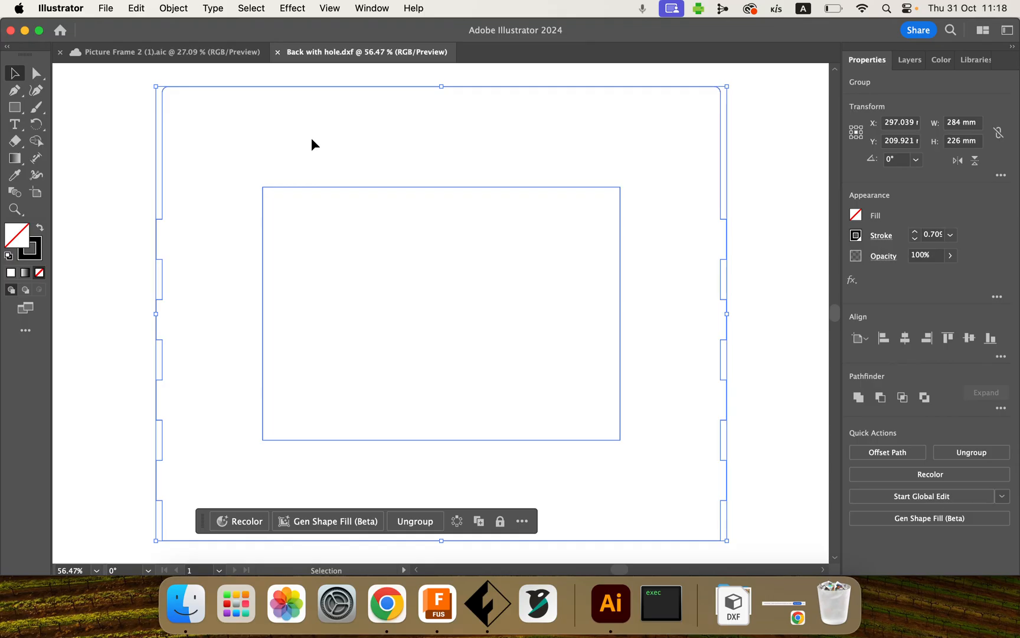
{"action": "left_click_drag", "start_coordinate": [254, 86], "coordinate": [393, 166]}
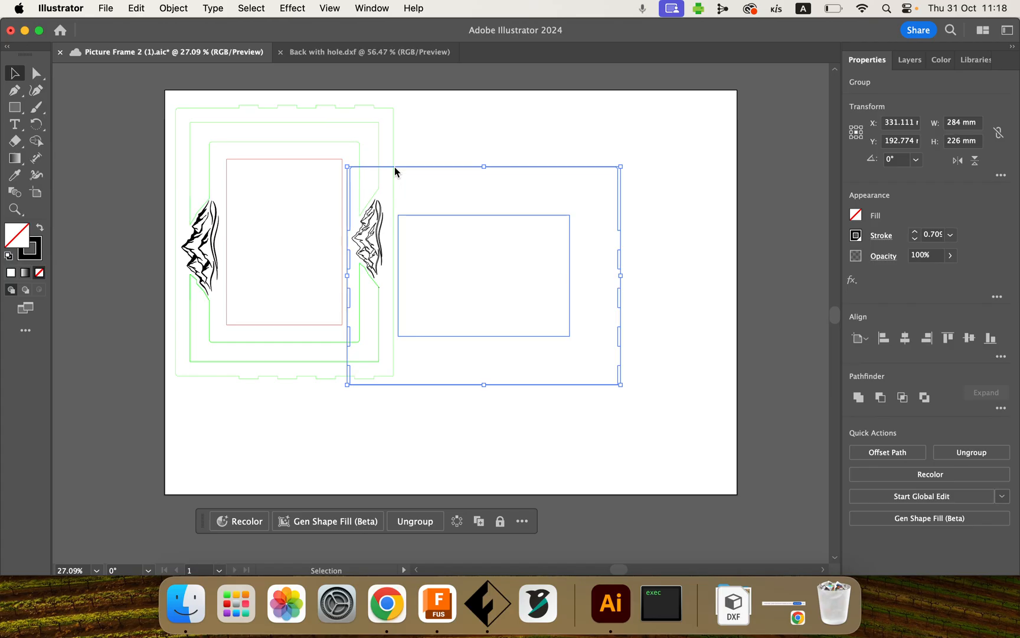
Step: Rotate the back panel outline by 90° and place it upright beside the picture frame, aligned with its upper edge
{"action": "left_click_drag", "start_coordinate": [419, 166], "coordinate": [507, 166]}
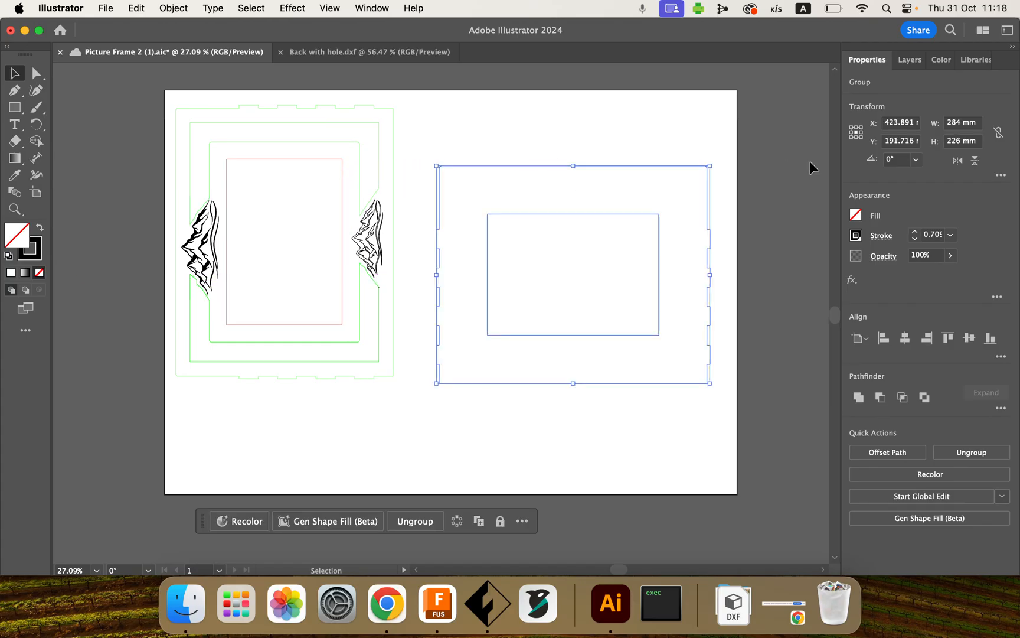
{"action": "left_click", "coordinate": [916, 159]}
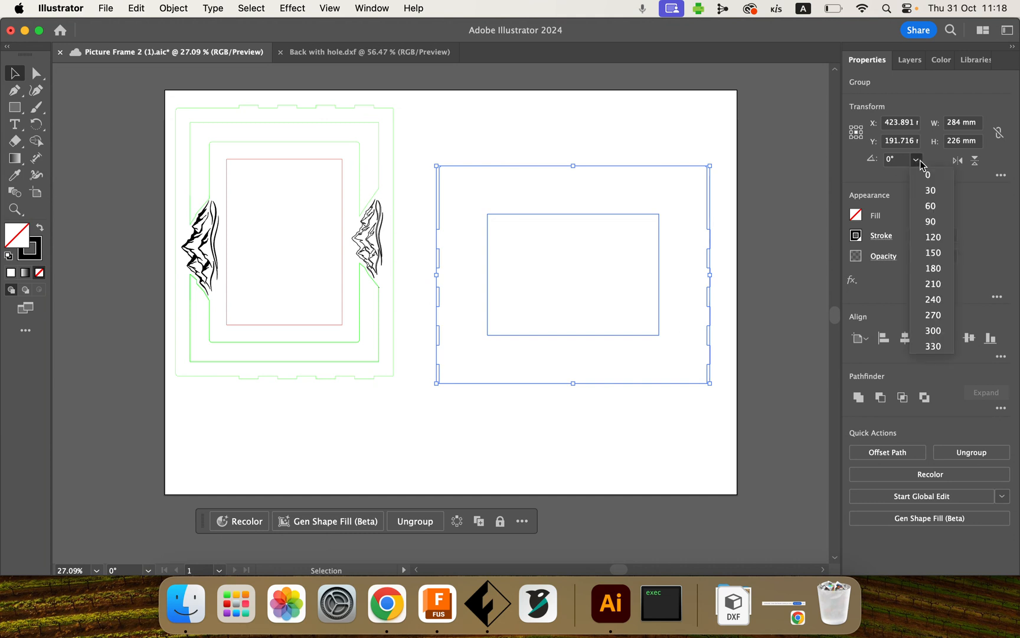
{"action": "left_click", "coordinate": [930, 222]}
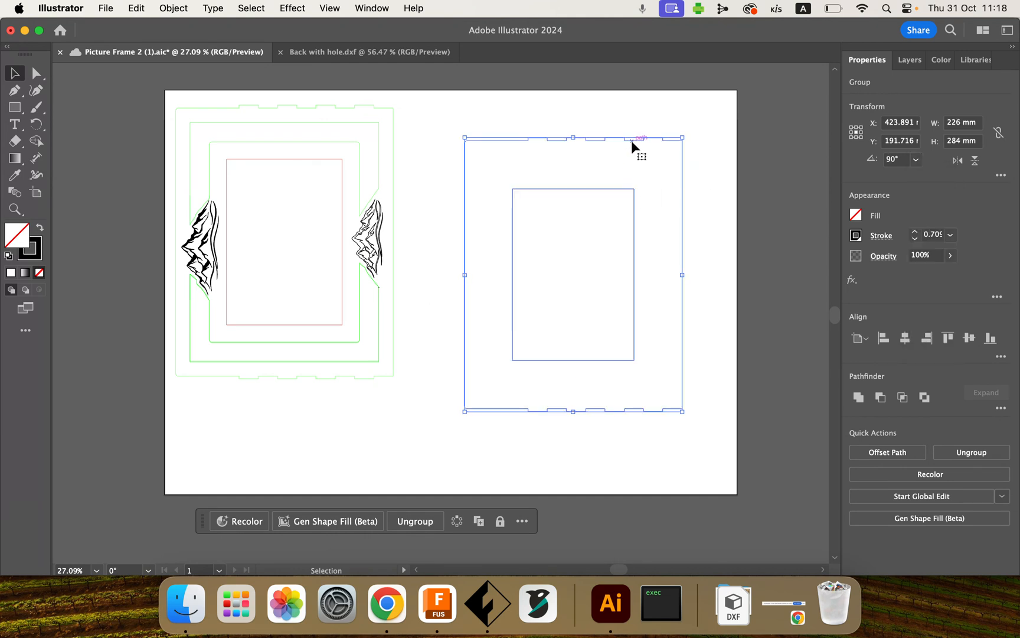
{"action": "left_click_drag", "start_coordinate": [632, 141], "coordinate": [571, 105]}
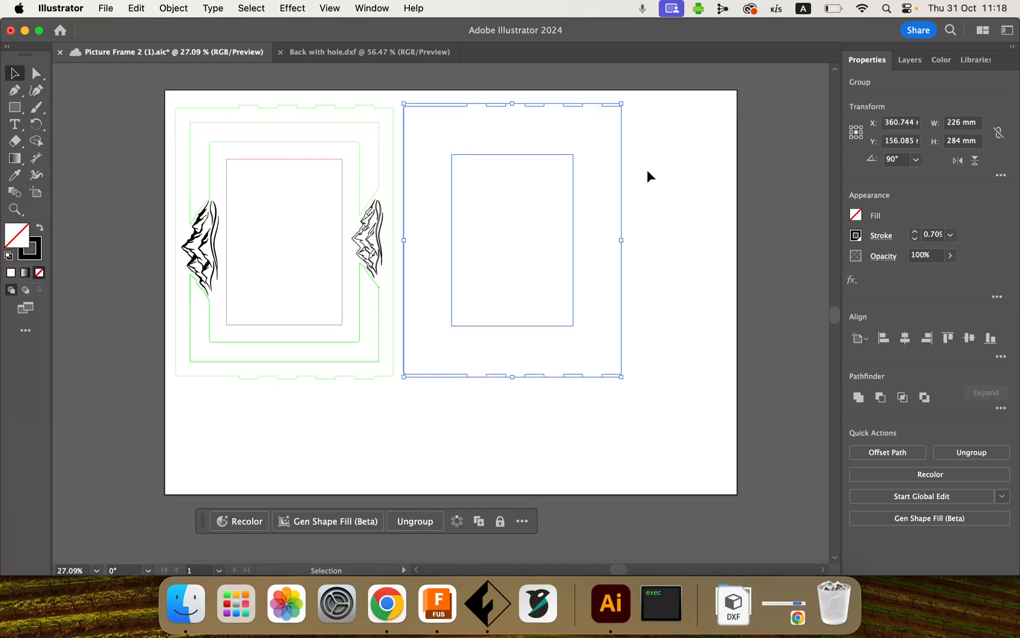
Step: Ungroup the back panel so its inner opening and outer outline can be selected separately
{"action": "left_click", "coordinate": [706, 248]}
{"action": "left_click", "coordinate": [620, 247]}
{"action": "right_click", "coordinate": [620, 244]}
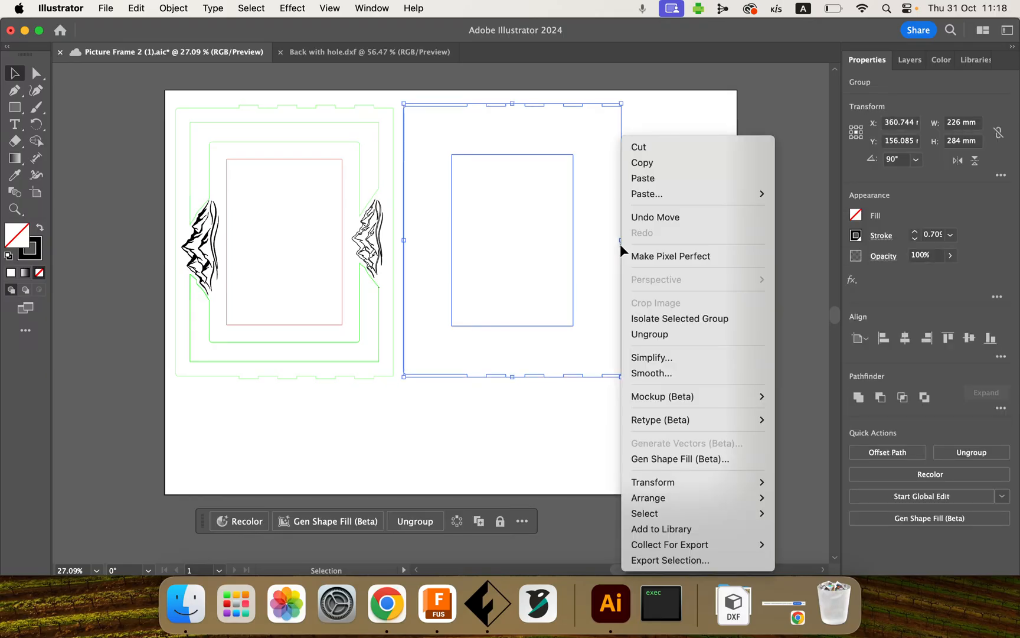
{"action": "left_click", "coordinate": [656, 334]}
{"action": "left_click", "coordinate": [568, 449]}
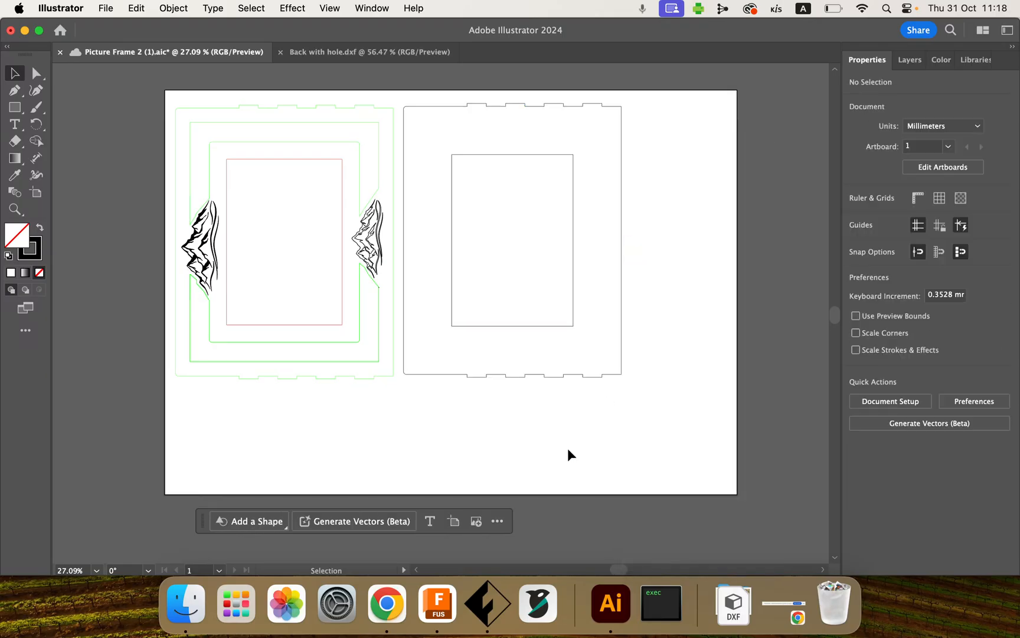
Step: Change the stroke of the back panel's inner rectangle to RGB red, with R 255, G 0 and B 0
{"action": "left_click", "coordinate": [532, 326]}
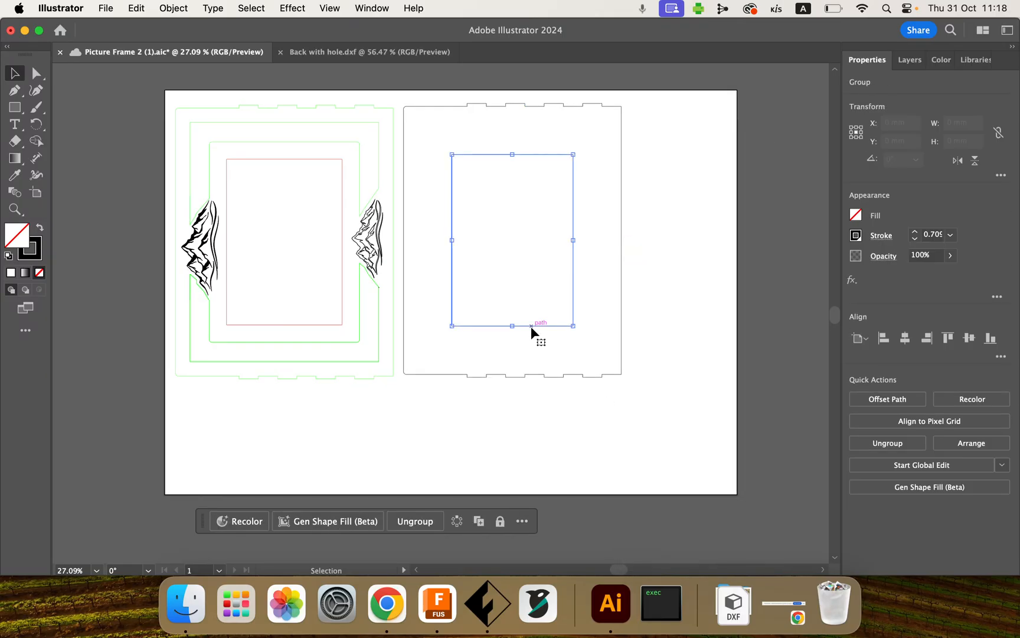
{"action": "left_click", "coordinate": [855, 237]}
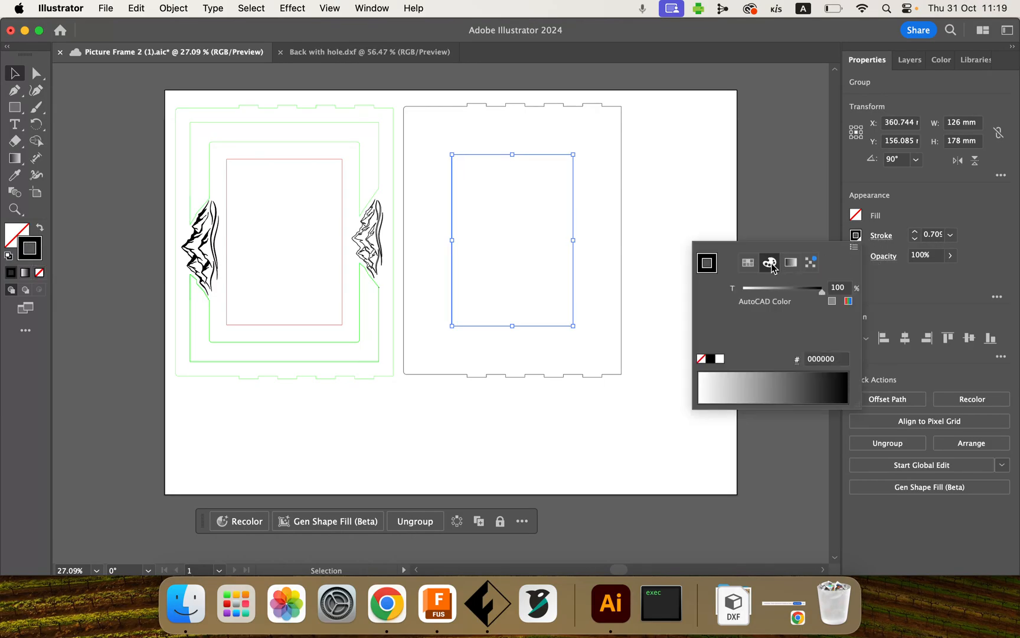
{"action": "left_click", "coordinate": [850, 302]}
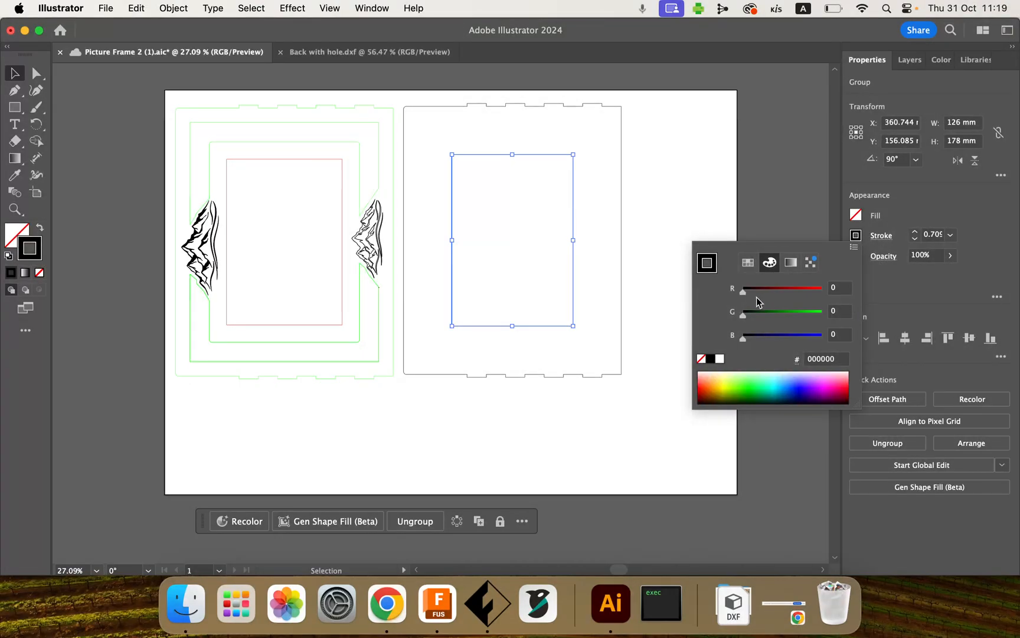
{"action": "left_click_drag", "start_coordinate": [742, 295], "coordinate": [821, 292]}
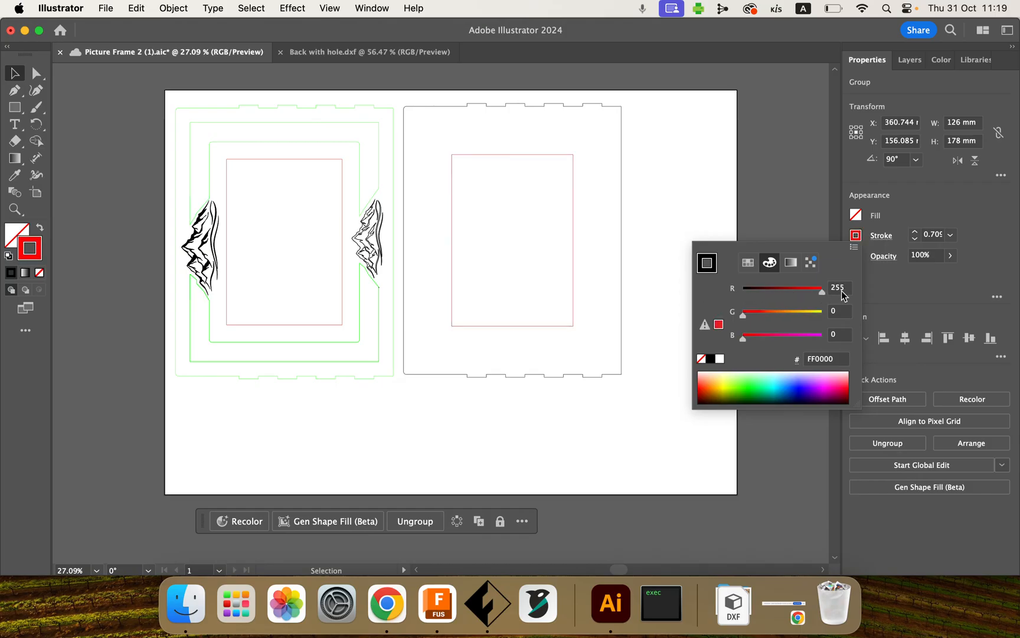
{"action": "left_click", "coordinate": [795, 206]}
{"action": "left_click", "coordinate": [689, 221]}
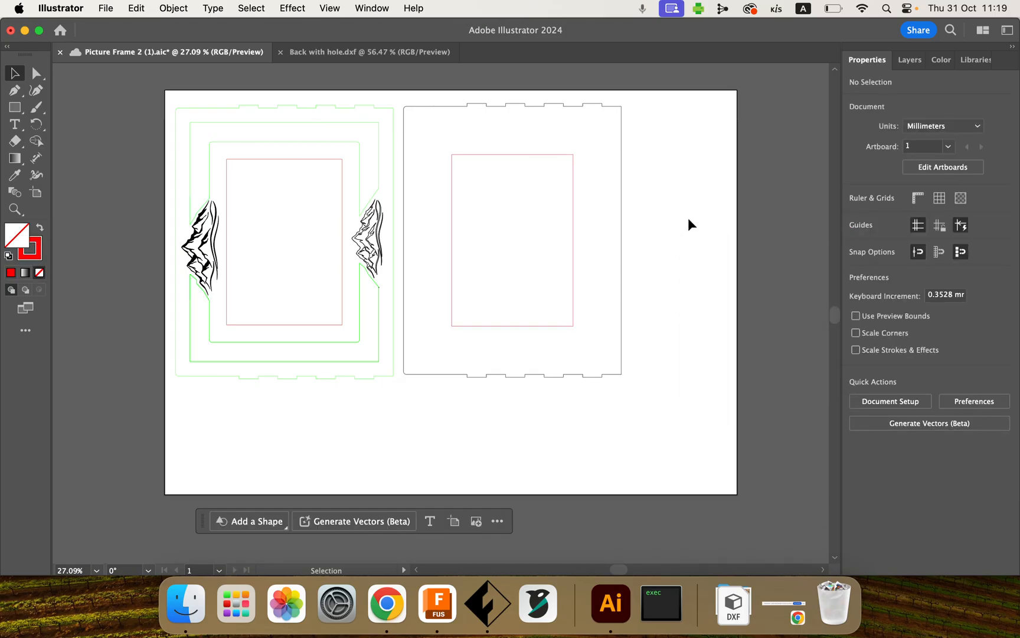
Step: Change the stroke of the back panel's outer outline to RGB green, with R 0, G 255 and B 0
{"action": "left_click", "coordinate": [622, 242]}
{"action": "left_click", "coordinate": [856, 235]}
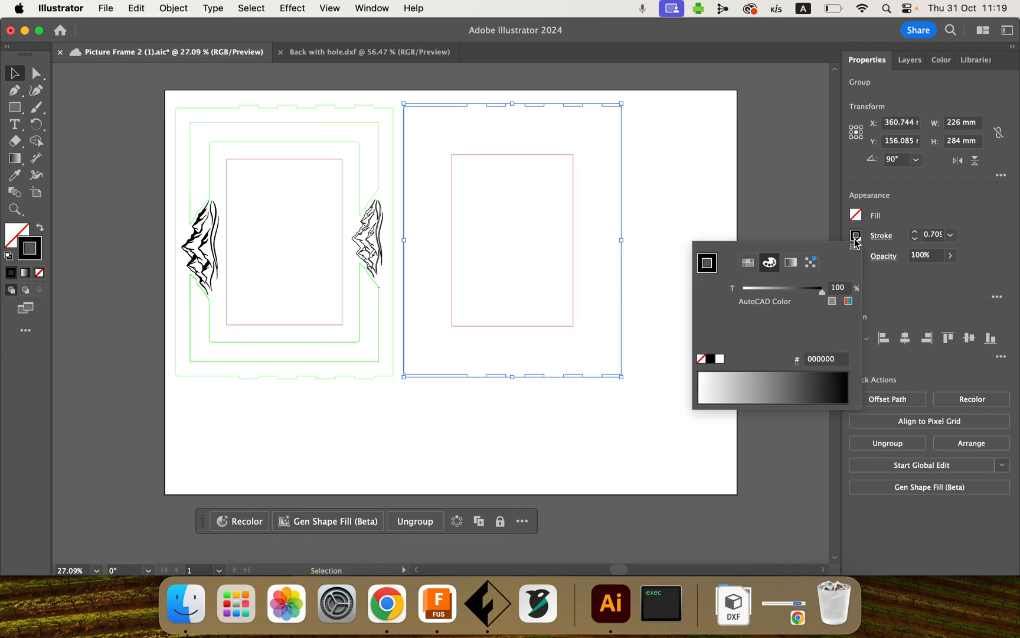
{"action": "left_click", "coordinate": [848, 301]}
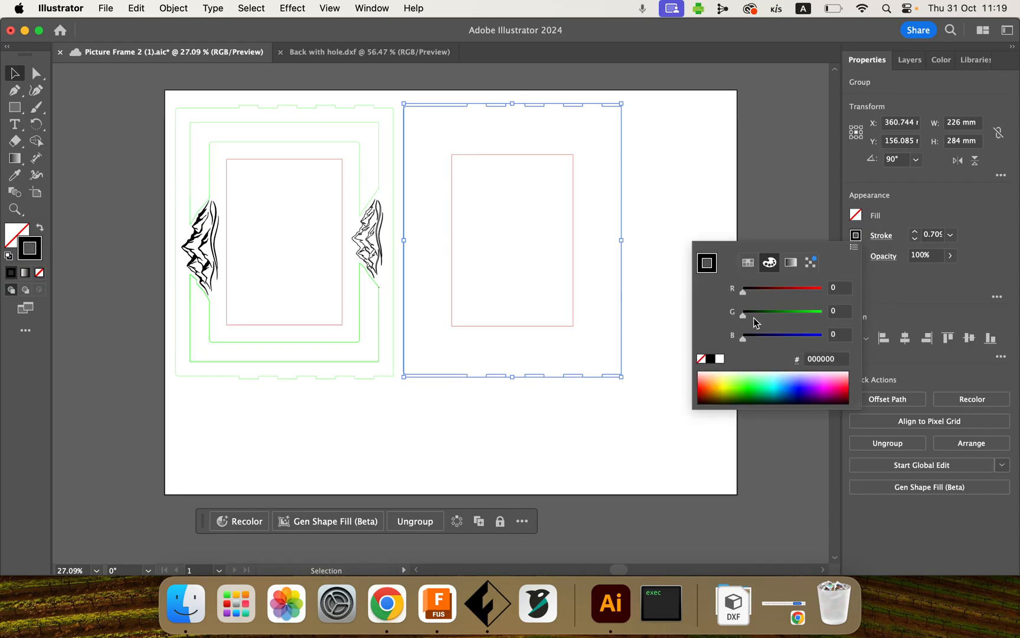
{"action": "left_click_drag", "start_coordinate": [743, 316], "coordinate": [824, 314]}
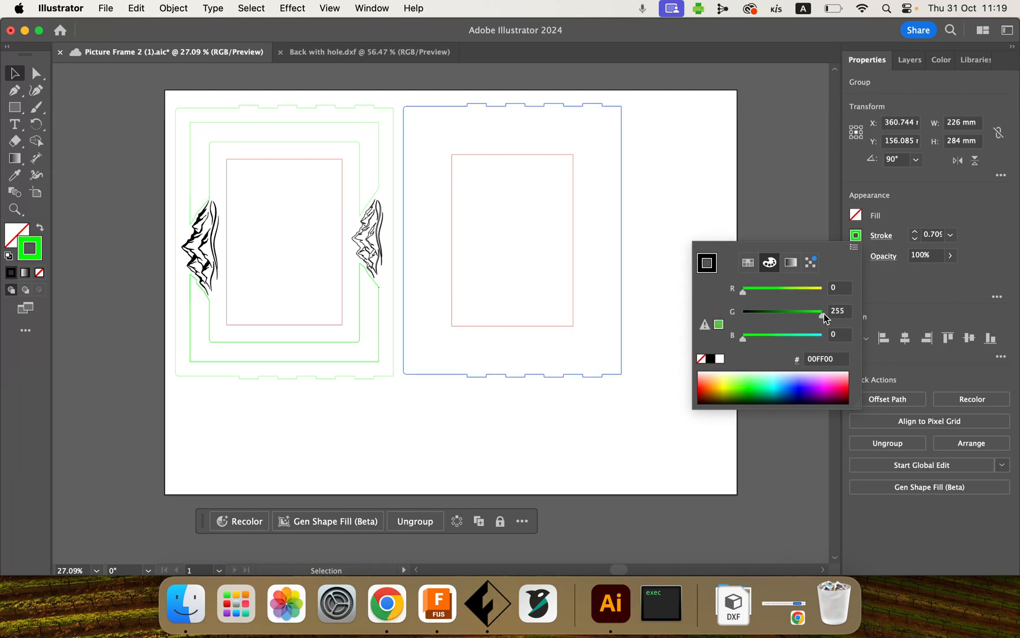
{"action": "left_click", "coordinate": [788, 187]}
{"action": "left_click", "coordinate": [689, 240]}
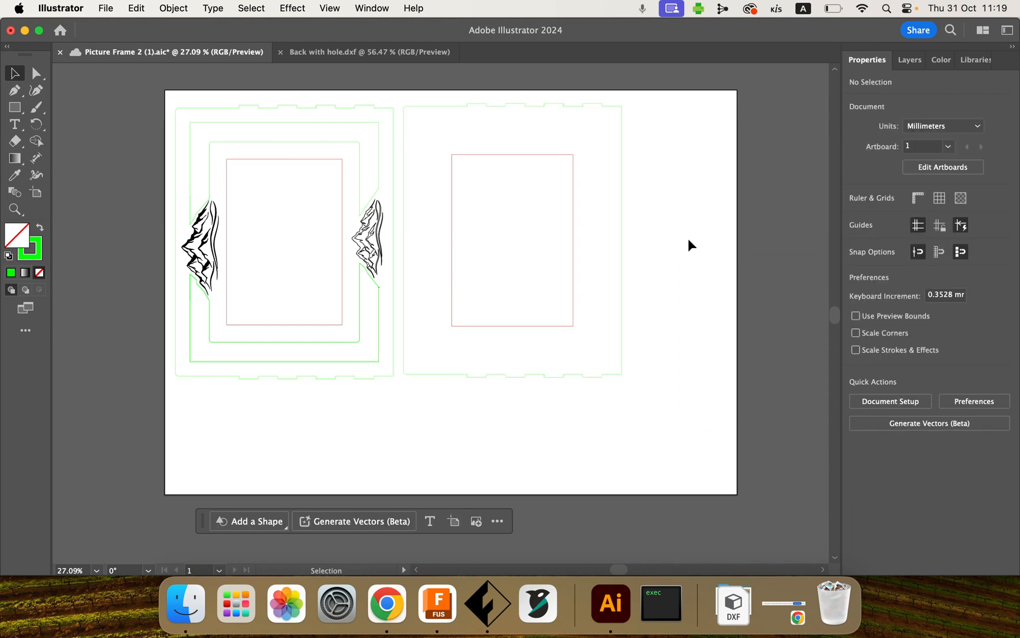
{"action": "left_click", "coordinate": [387, 603]}
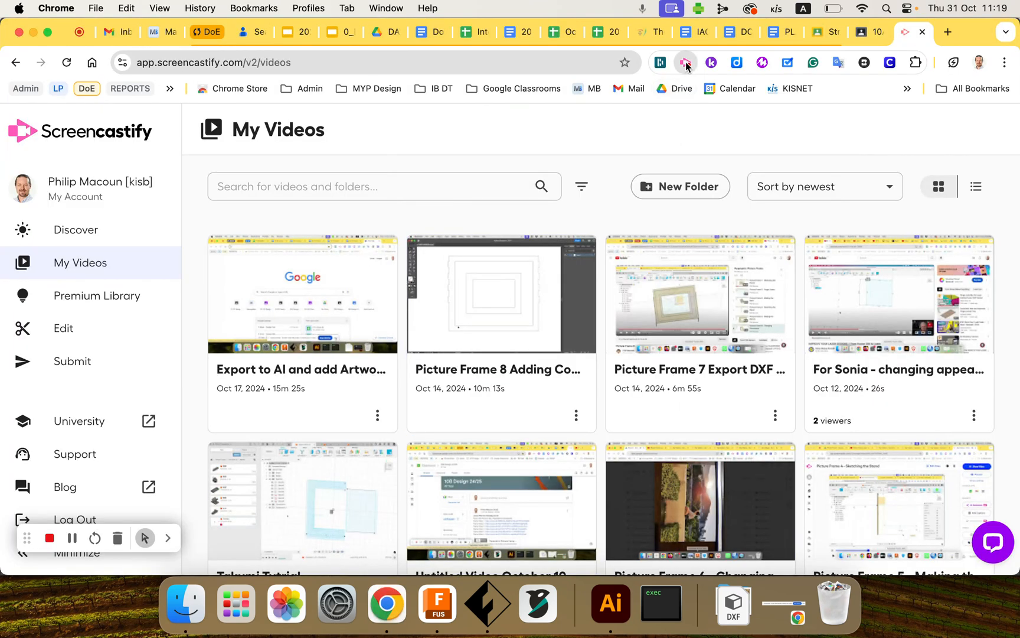
{"action": "left_click", "coordinate": [685, 62]}
{"action": "left_click", "coordinate": [633, 148]}
{"action": "left_click", "coordinate": [633, 148]}
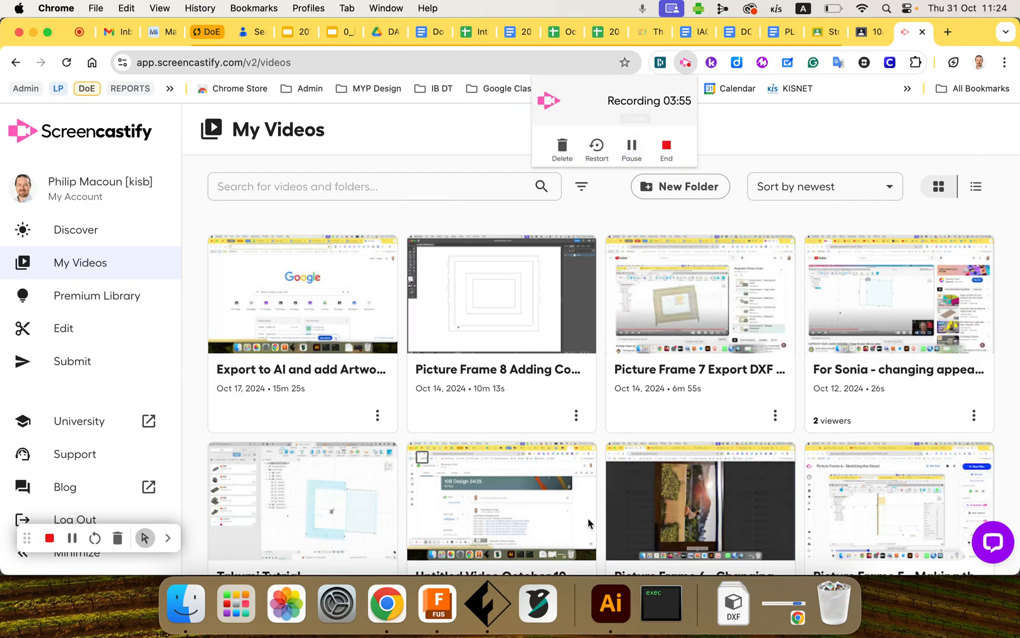
Step: Switch to Illustrator and start saving the completed parts layout as a new file on the computer instead of in Creative Cloud
{"action": "left_click", "coordinate": [611, 602]}
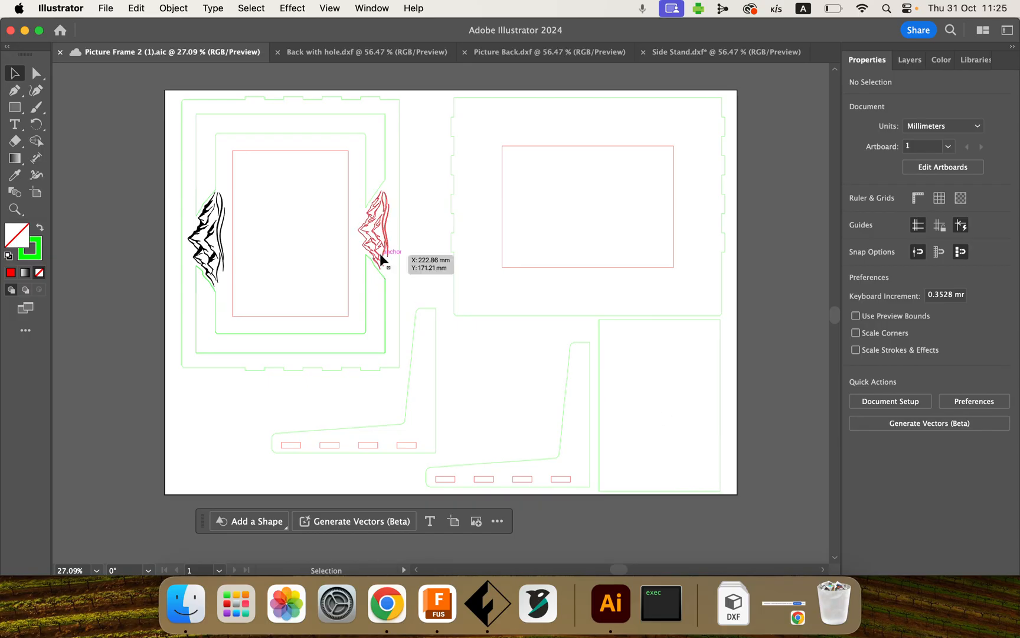
{"action": "left_click", "coordinate": [107, 8]}
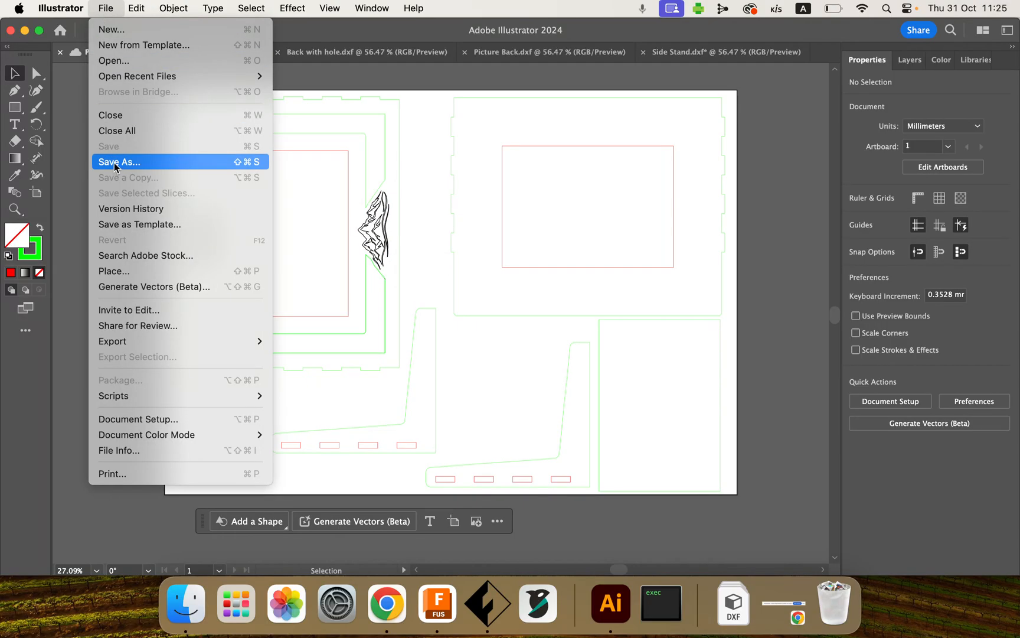
{"action": "left_click", "coordinate": [312, 76]}
{"action": "left_click", "coordinate": [106, 8]}
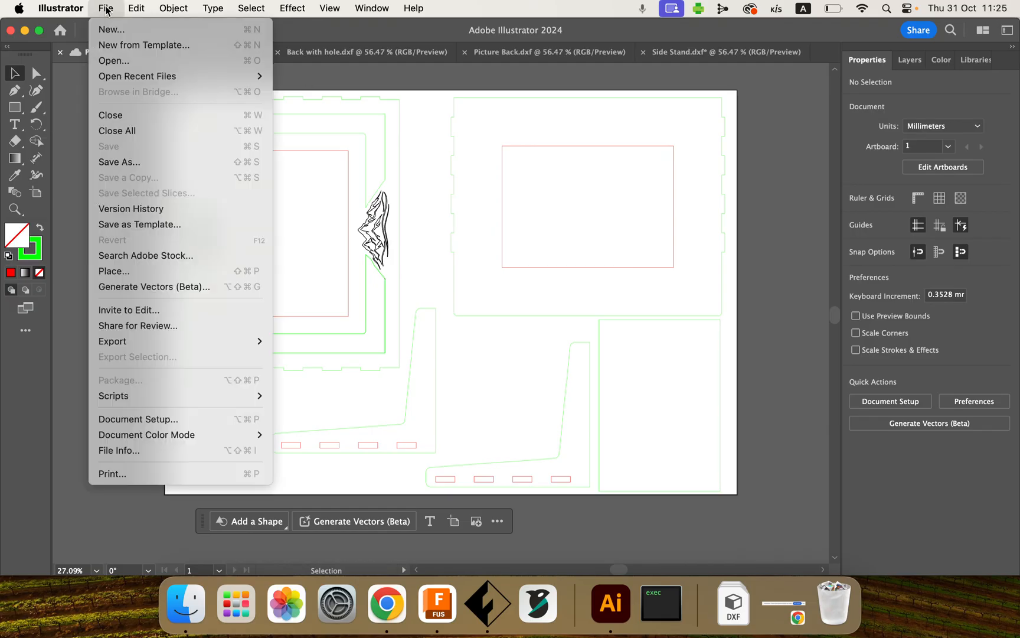
{"action": "left_click", "coordinate": [119, 165]}
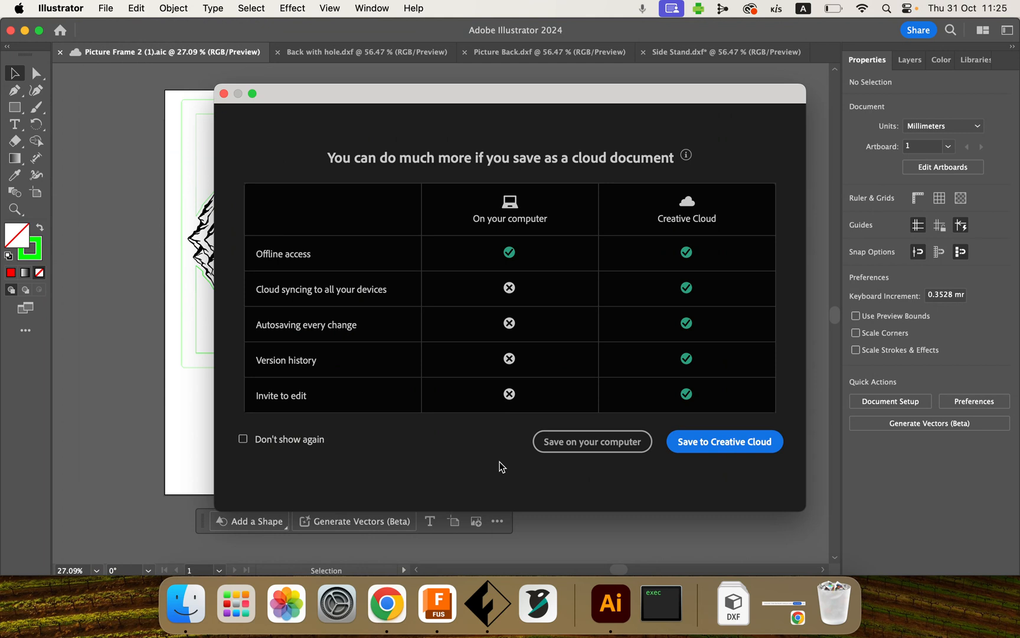
{"action": "left_click", "coordinate": [570, 445]}
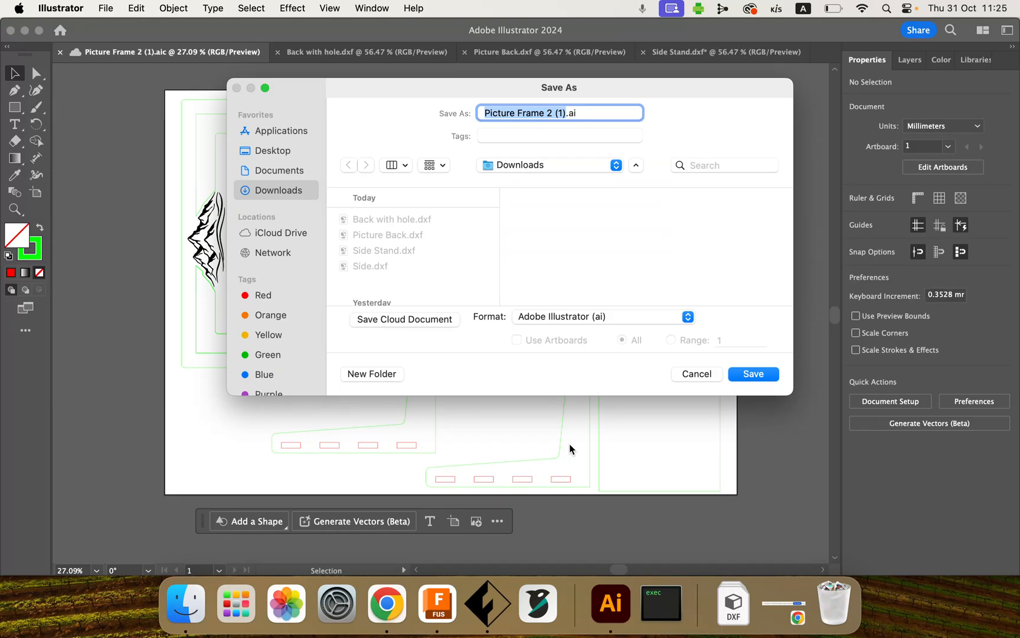
Step: Name the file with the teacher's name followed by "Picture Frame 10a" and save it to Downloads as an Adobe PDF with the Illustrator Default preset
{"action": "type", "text": "Mr Phil "}
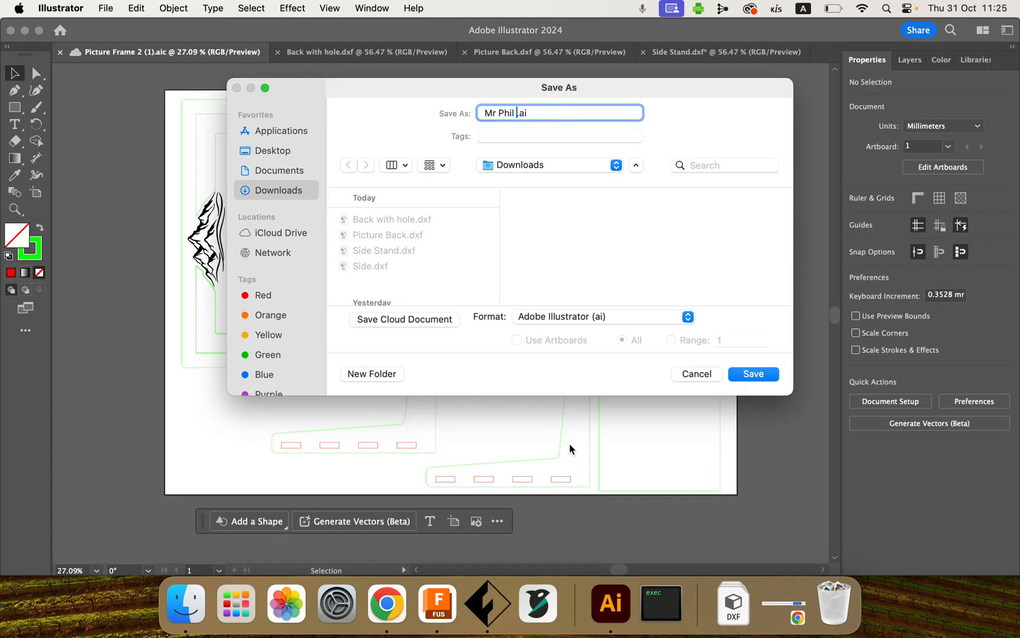
{"action": "type", "text": "Po"}
{"action": "key", "text": "BackSpace"}
{"action": "type", "text": "icture Frame 10a"}
{"action": "left_click", "coordinate": [617, 321]}
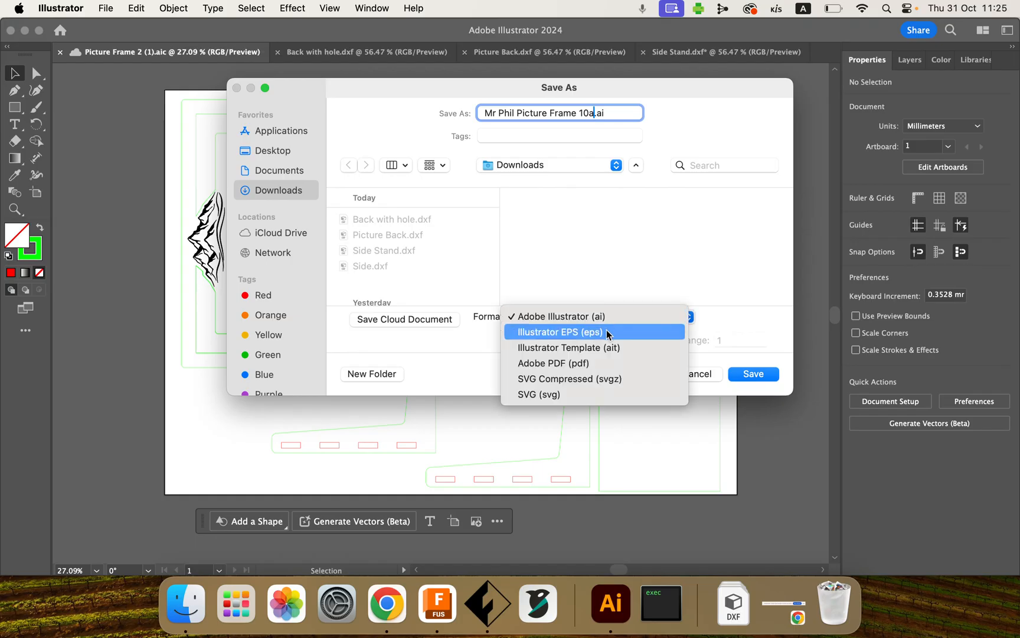
{"action": "left_click", "coordinate": [577, 363]}
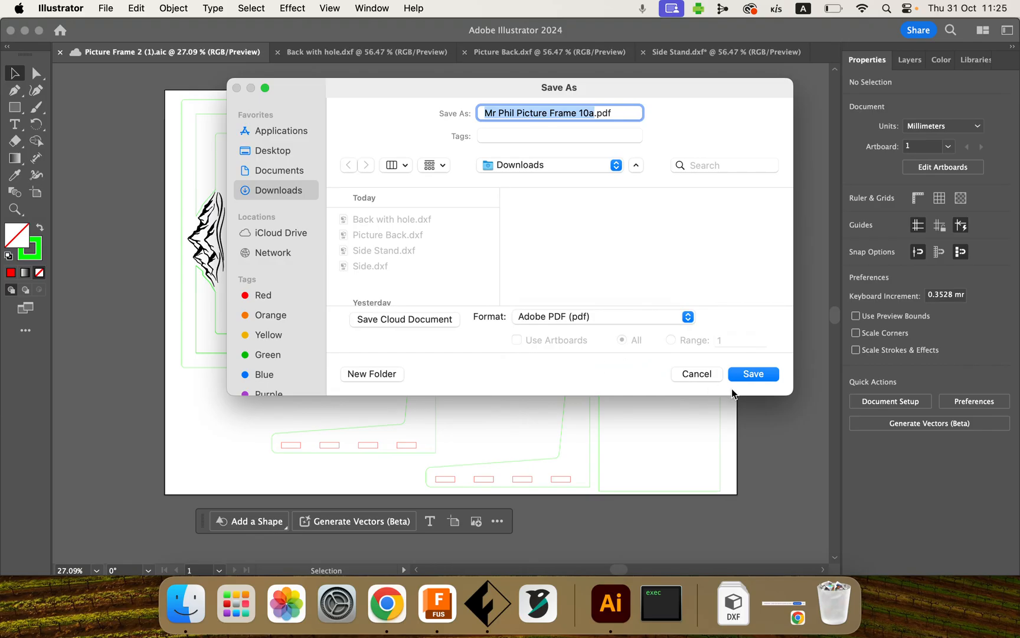
{"action": "left_click", "coordinate": [754, 374]}
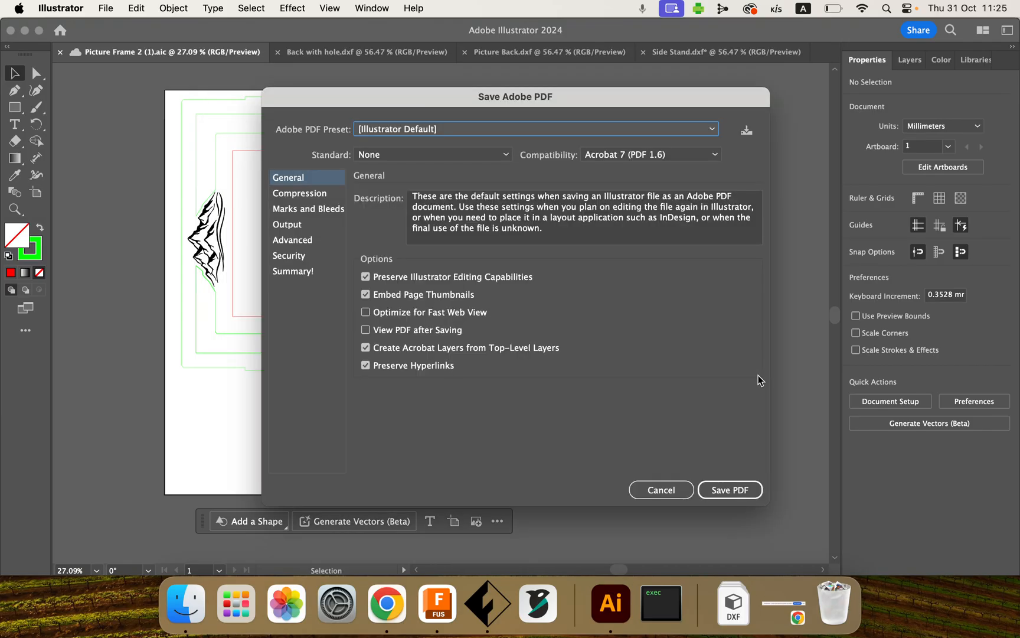
{"action": "left_click", "coordinate": [731, 490]}
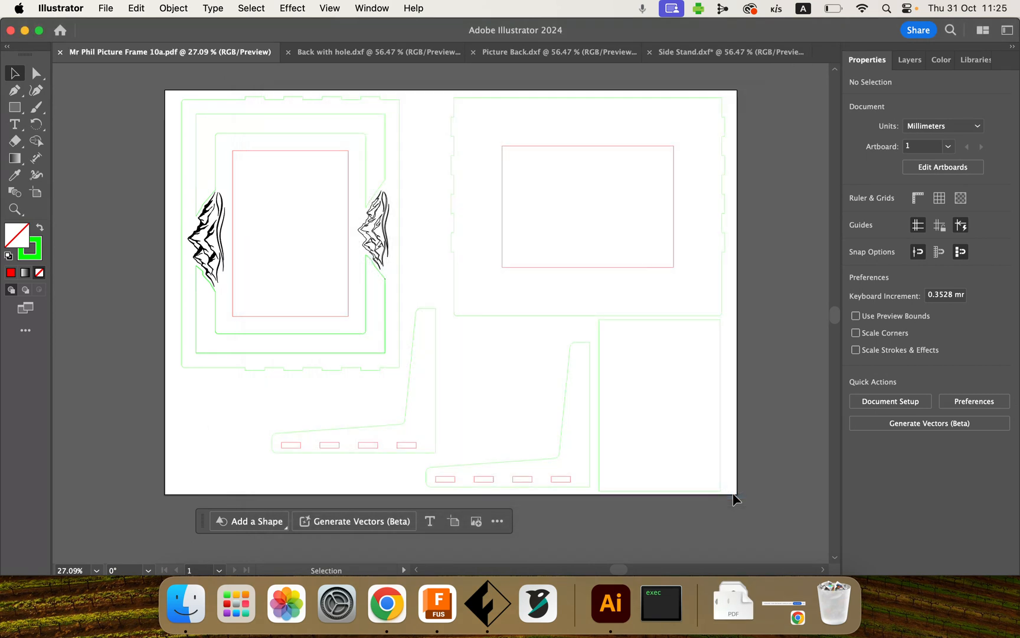